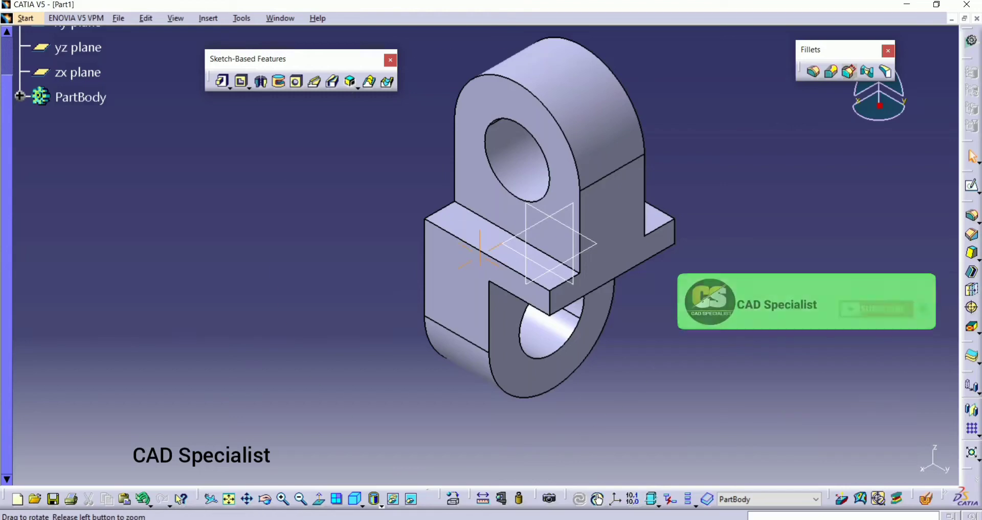
Orbit the finished bracket, then return it to the standard isometric view.
mouse_move(511, 256)
middle_mouse_down()
mouse_move(470, 366)
mouse_move(512, 307)
middle_mouse_up()
right_click(469, 366)
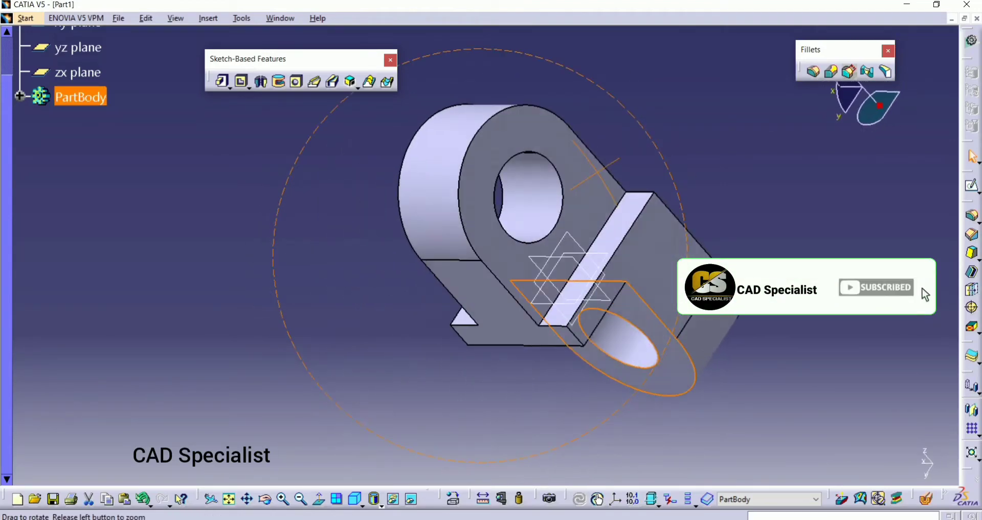
left_click(357, 499)
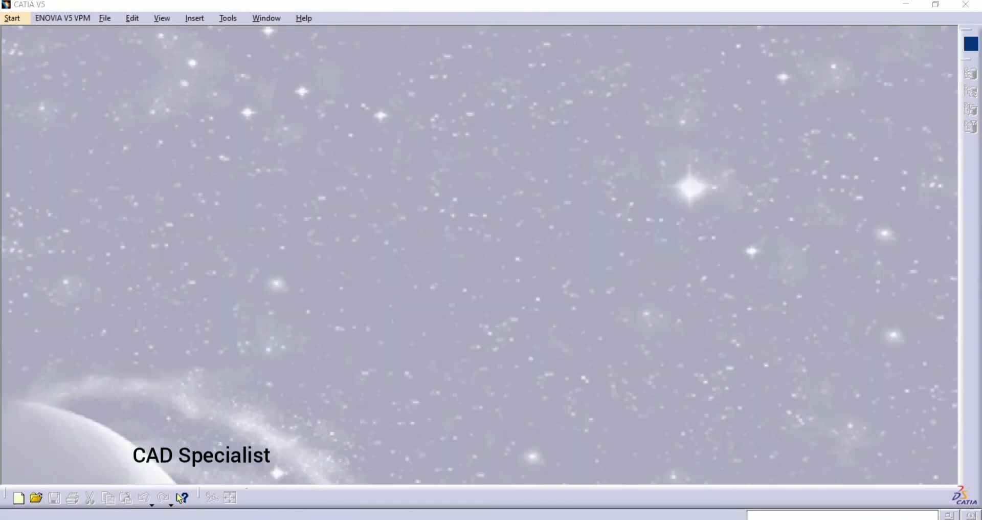
Create a new Part Design part named Part1 and open a sketch on the xy plane.
left_click(12, 18)
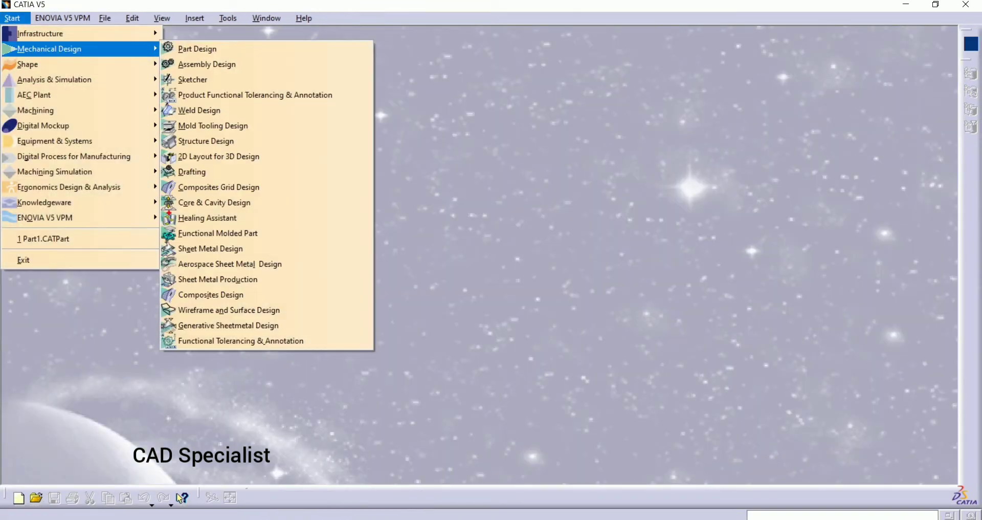
left_click(192, 79)
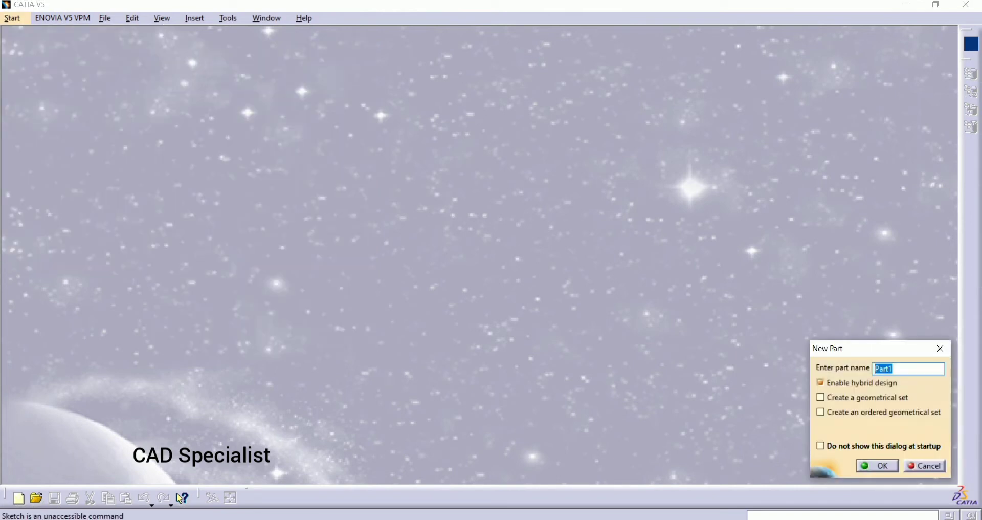
key("Return")
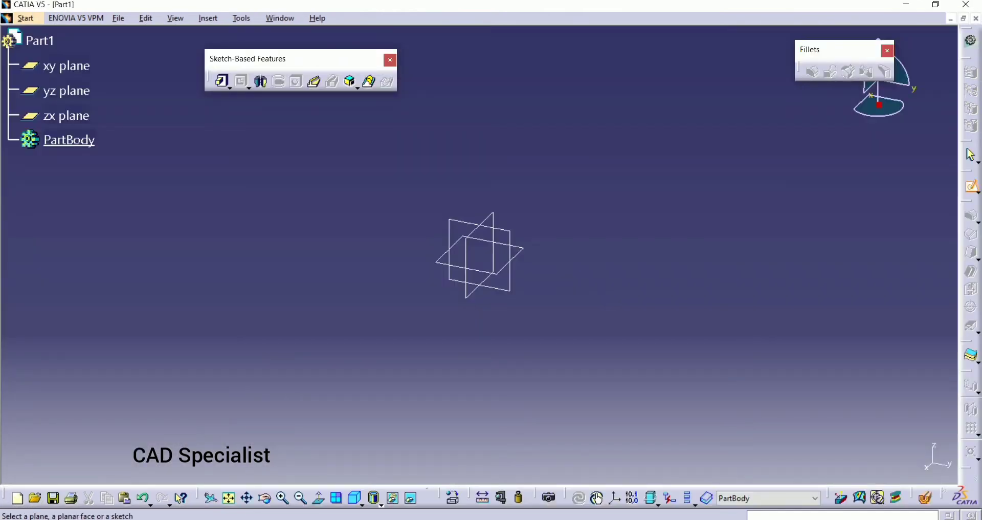
left_click(62, 65)
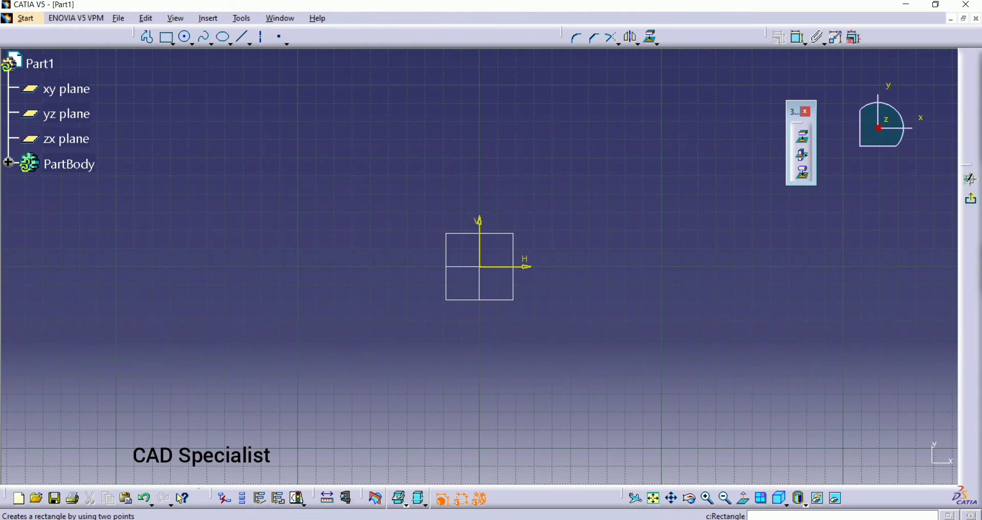
Draw a rectangle around the origin and dimension its top and right edges.
left_click(167, 37)
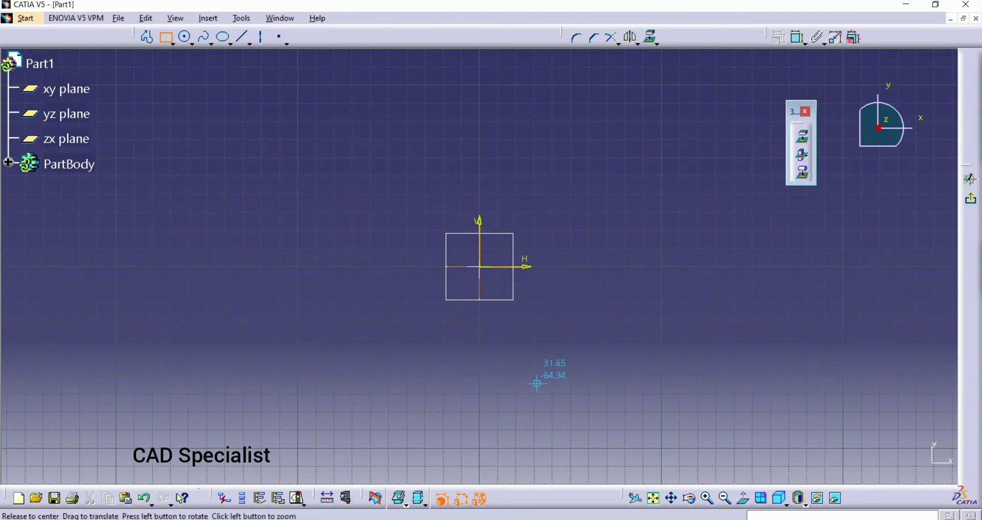
left_click(400, 212)
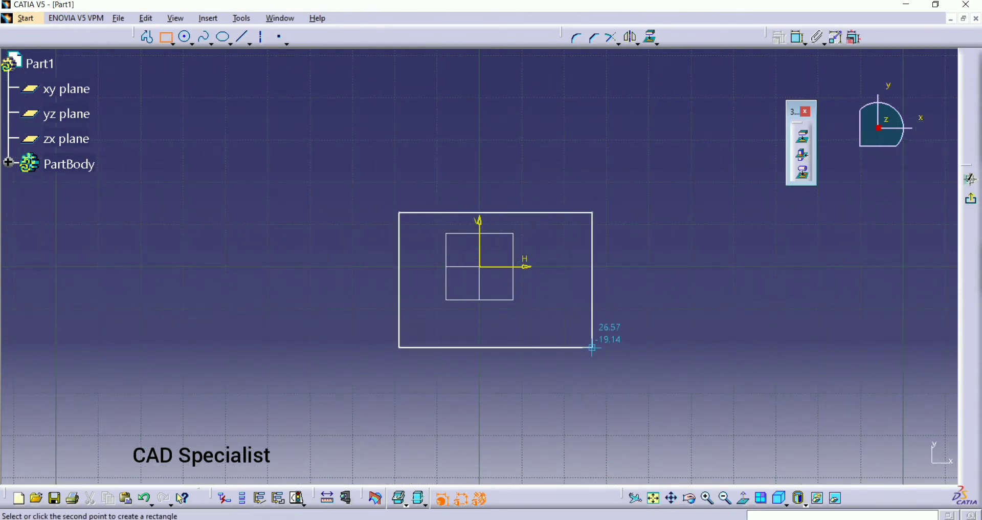
left_click(593, 347)
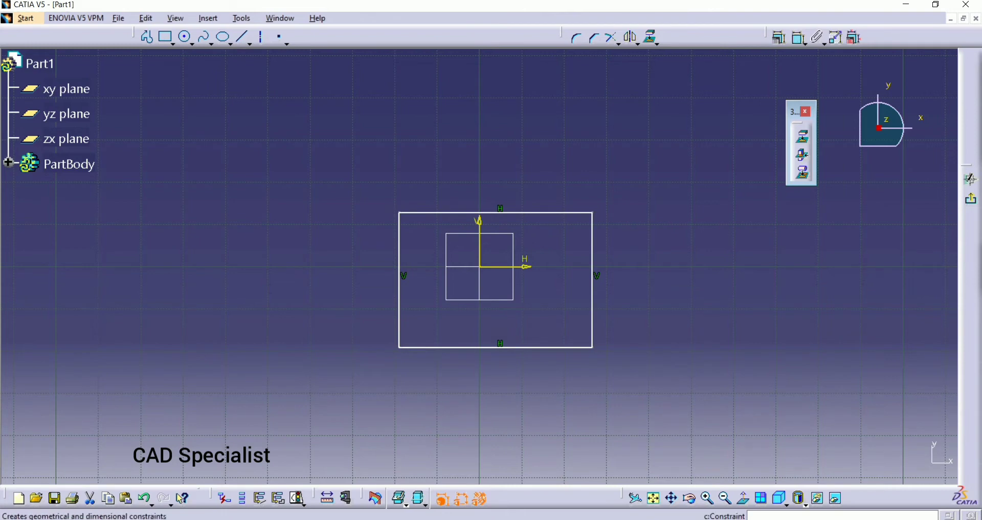
left_click(798, 37)
left_click(537, 212)
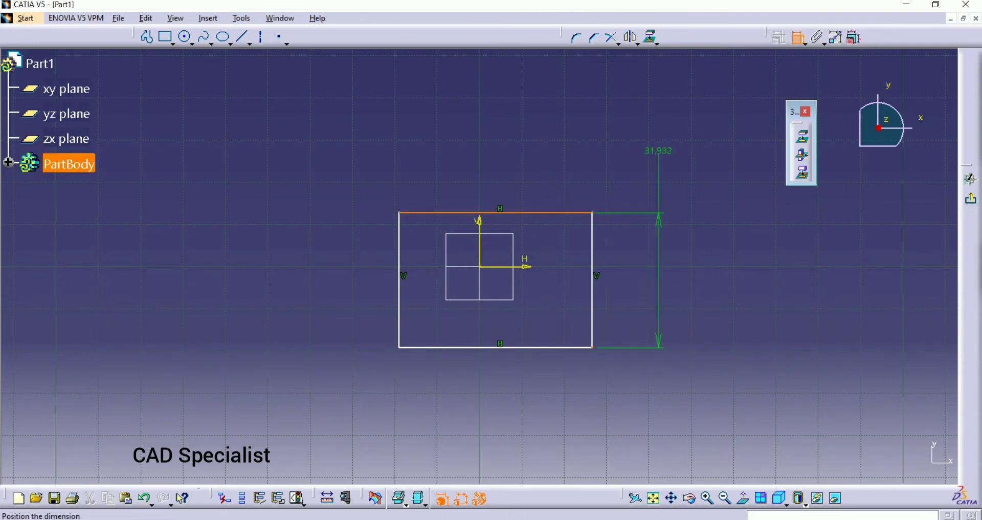
left_click(799, 37)
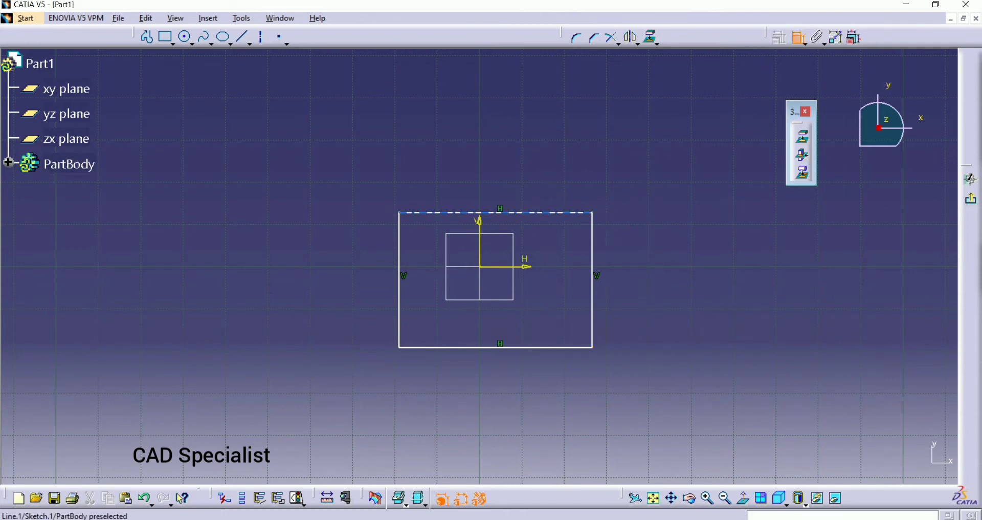
left_click(537, 212)
left_click(504, 169)
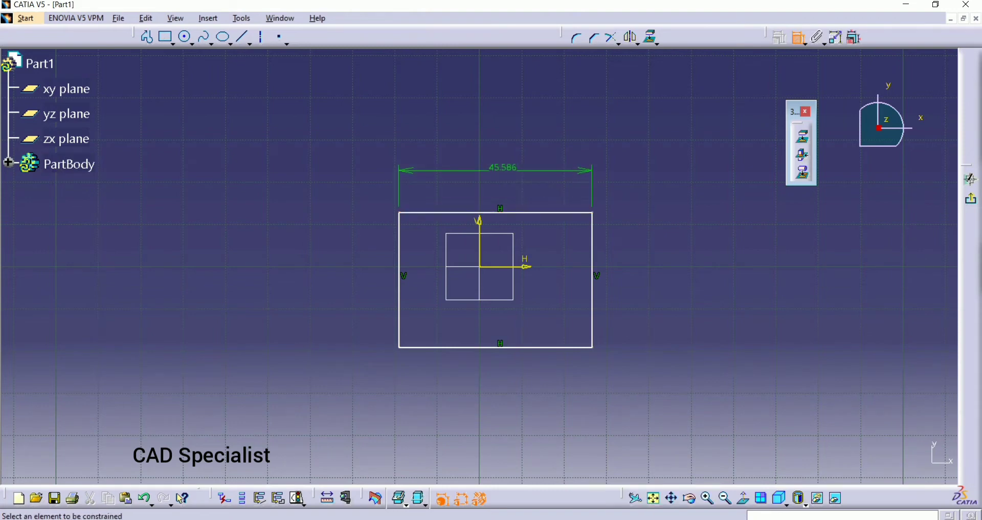
left_click(593, 287)
left_click(649, 279)
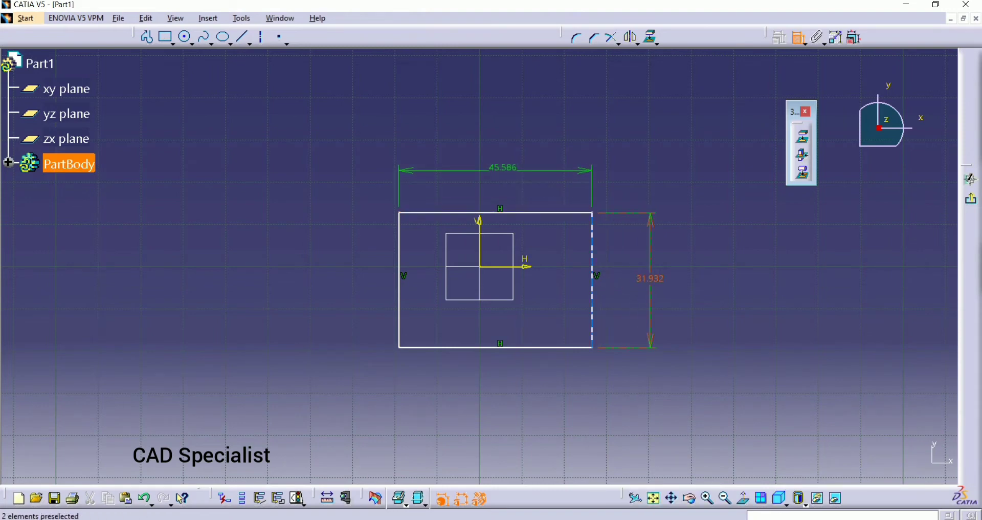
Set both the rectangle's height and width dimensions to 58.
double_click(650, 278)
key("Return")
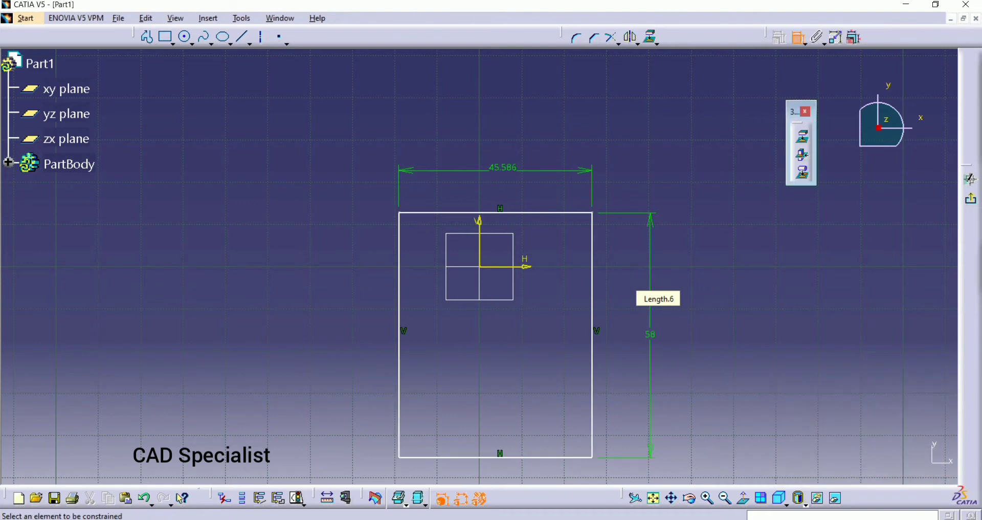
double_click(504, 168)
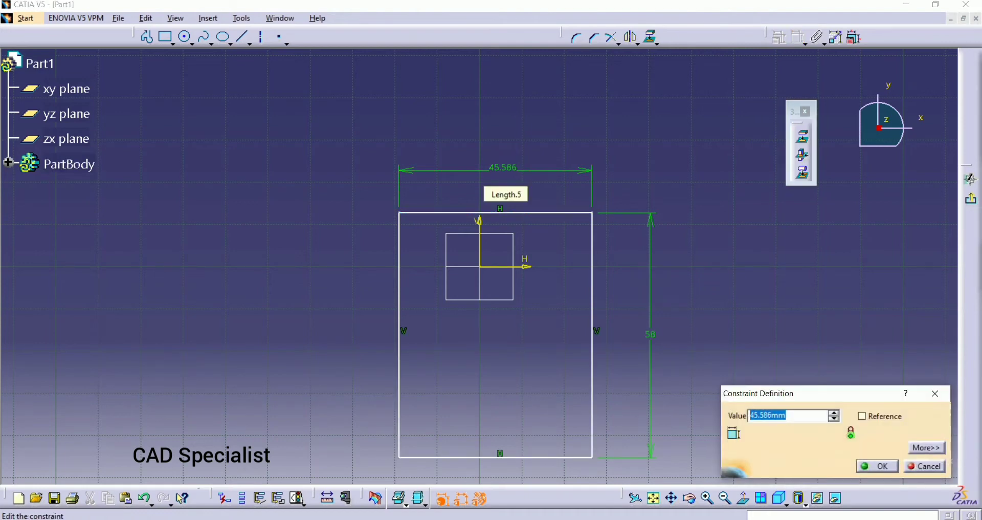
type("58")
key("Return")
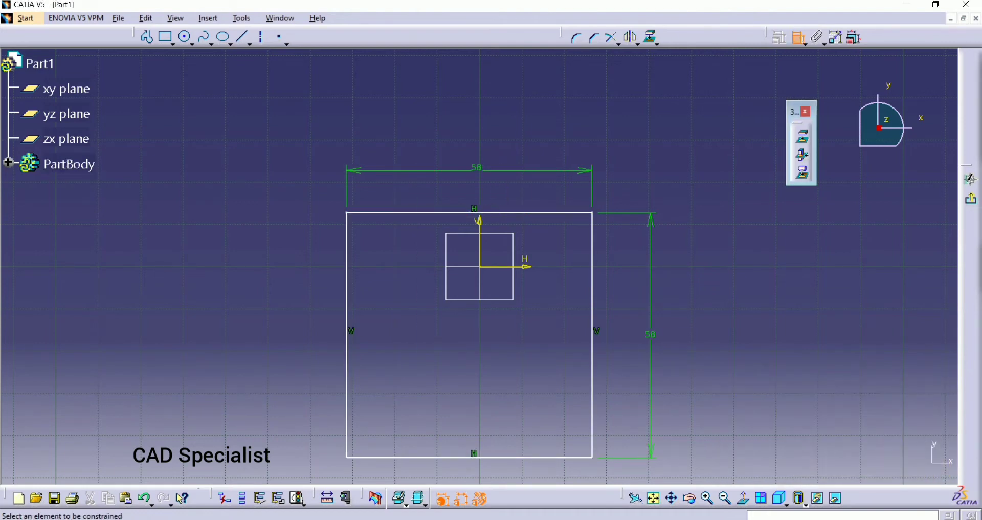
left_click(653, 498)
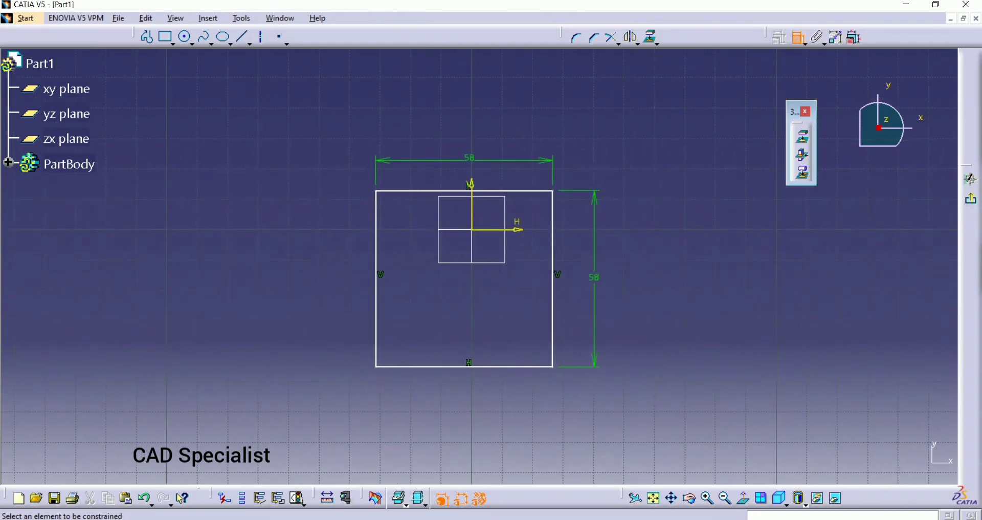
Make the square's edges symmetric about the H and V axes, then exit the sketch.
left_click(512, 190)
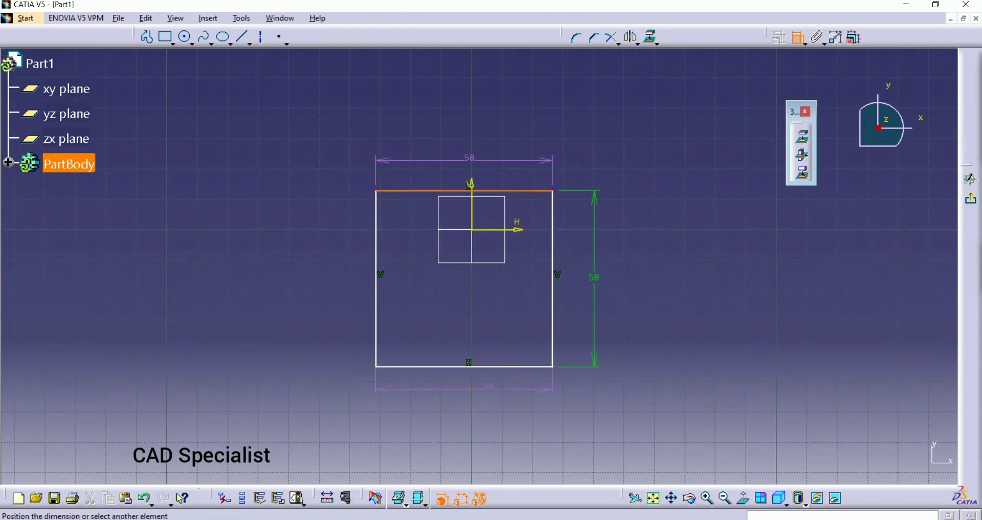
left_click(494, 366)
right_click(447, 309)
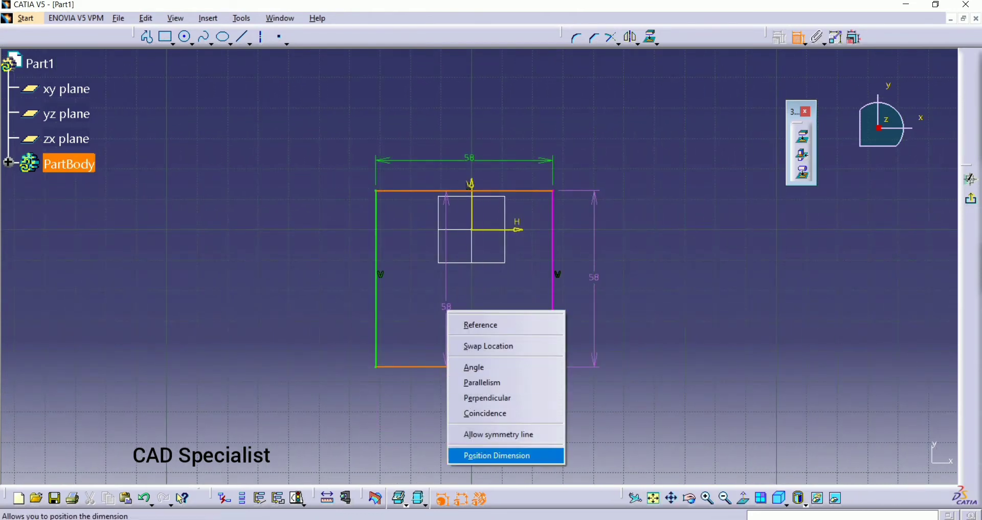
left_click(499, 434)
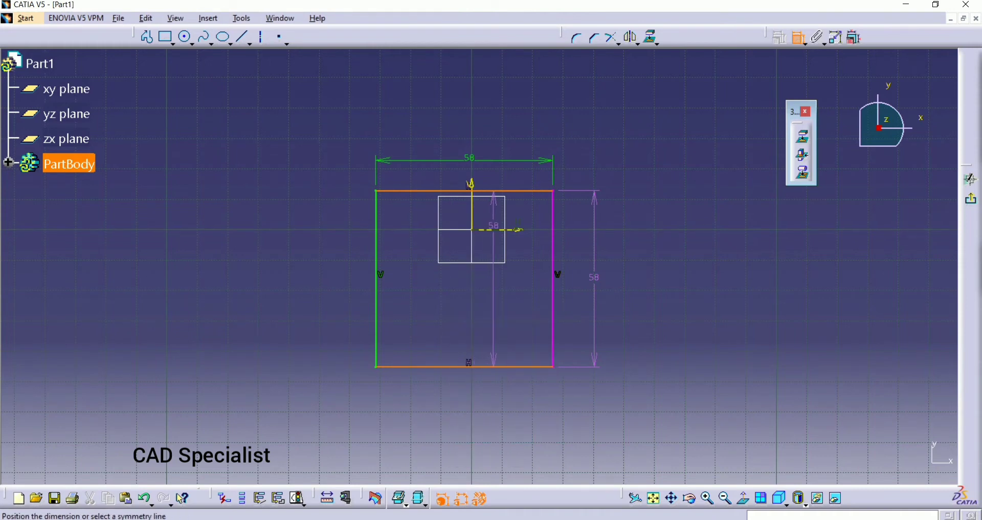
left_click(519, 229)
left_click(377, 226)
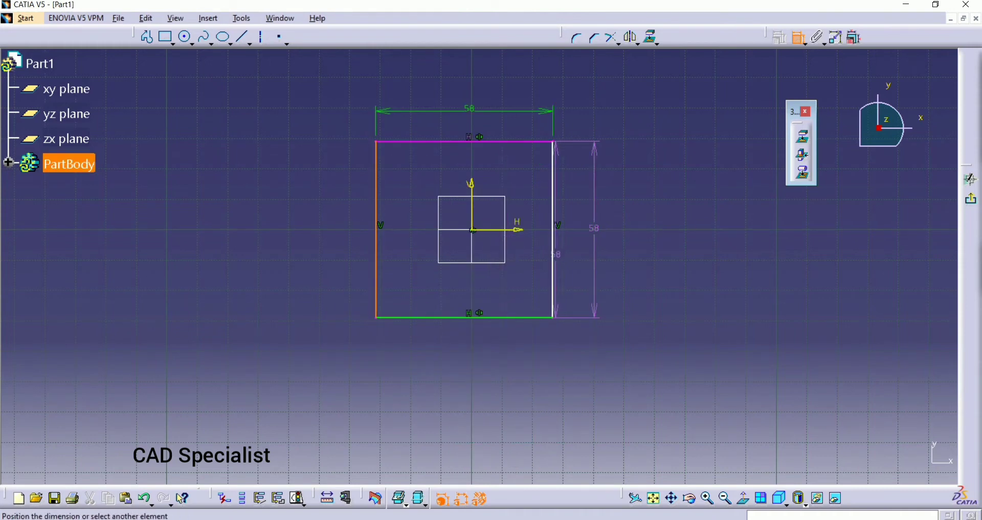
left_click(553, 254)
right_click(541, 286)
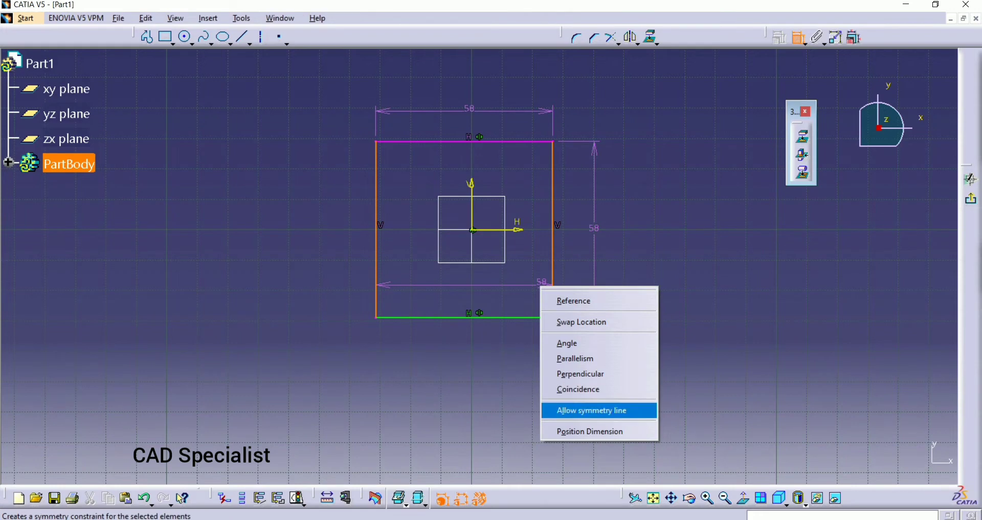
left_click(592, 410)
left_click(472, 228)
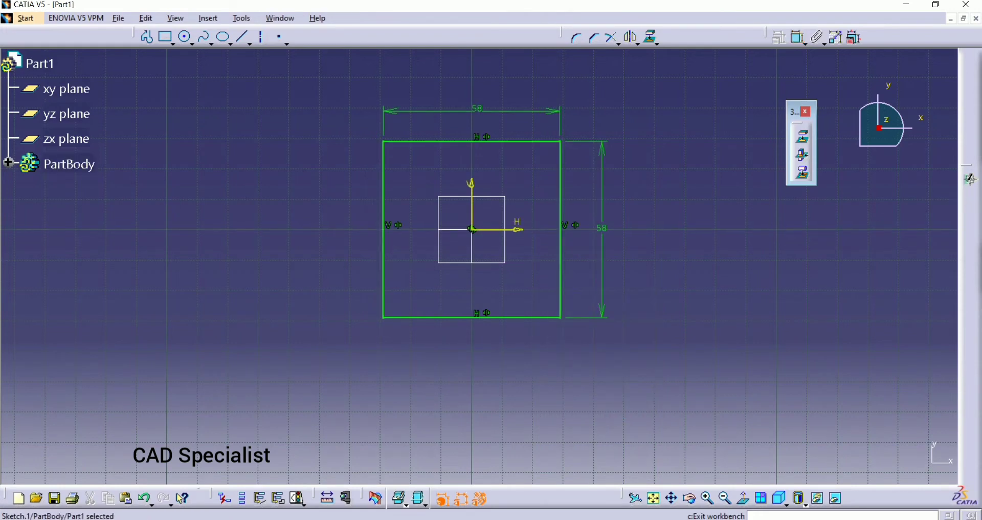
left_click(971, 179)
Pad the 58 mm square sketch to a 10 mm thick base plate.
left_click(223, 81)
type("10")
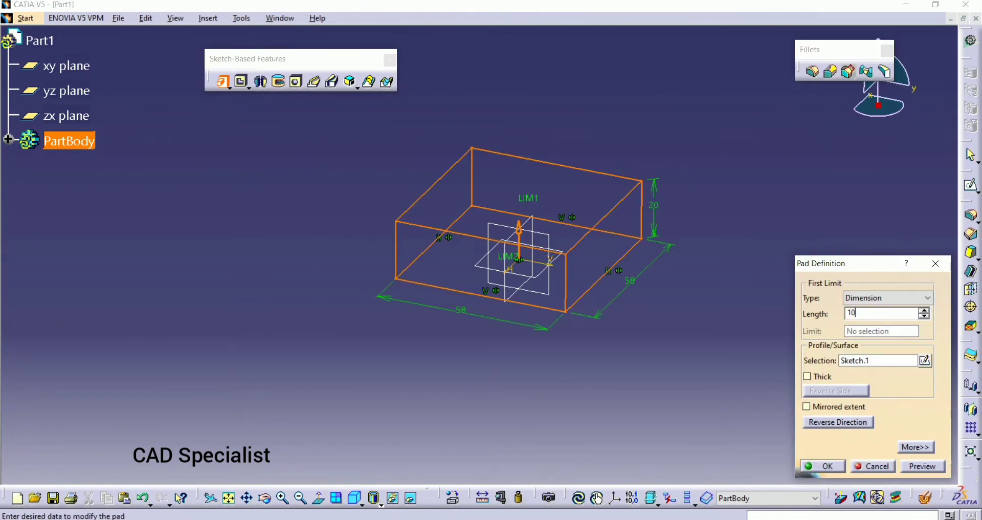
key("Return")
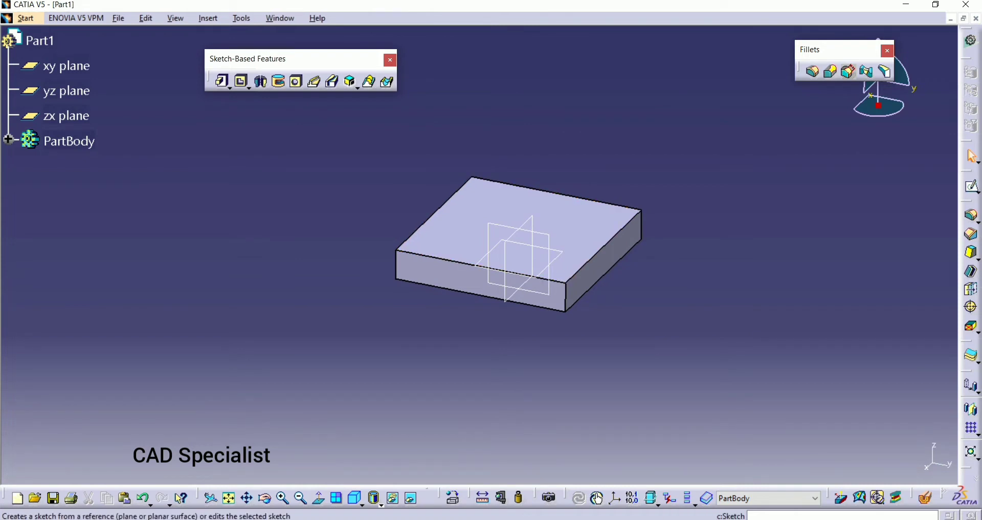
left_click(972, 186)
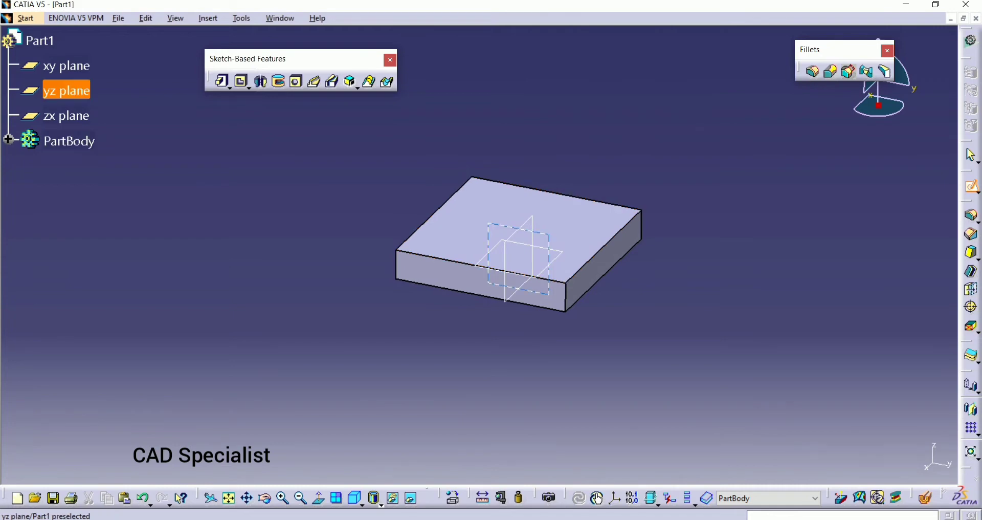
Open a sketch on the yz plane and project the plate's top edge into it.
left_click(66, 90)
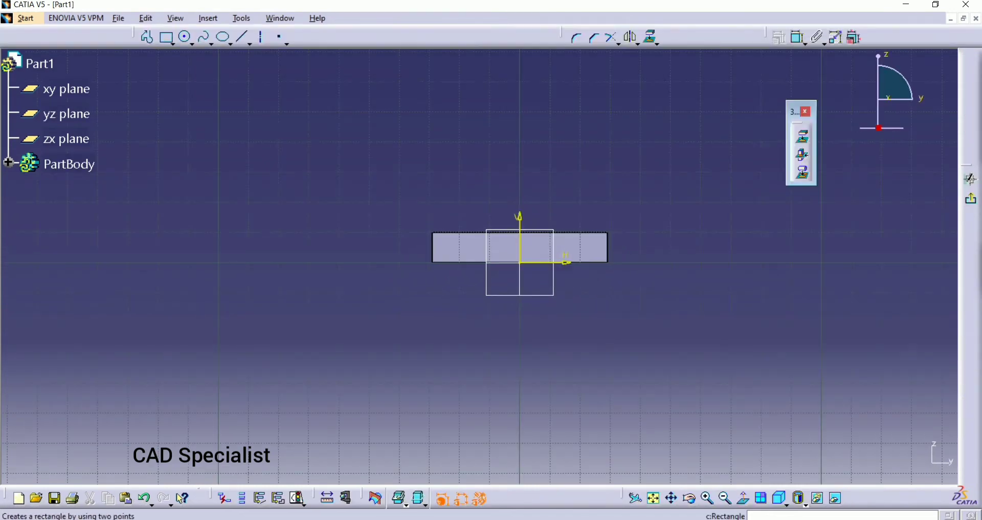
left_click(652, 38)
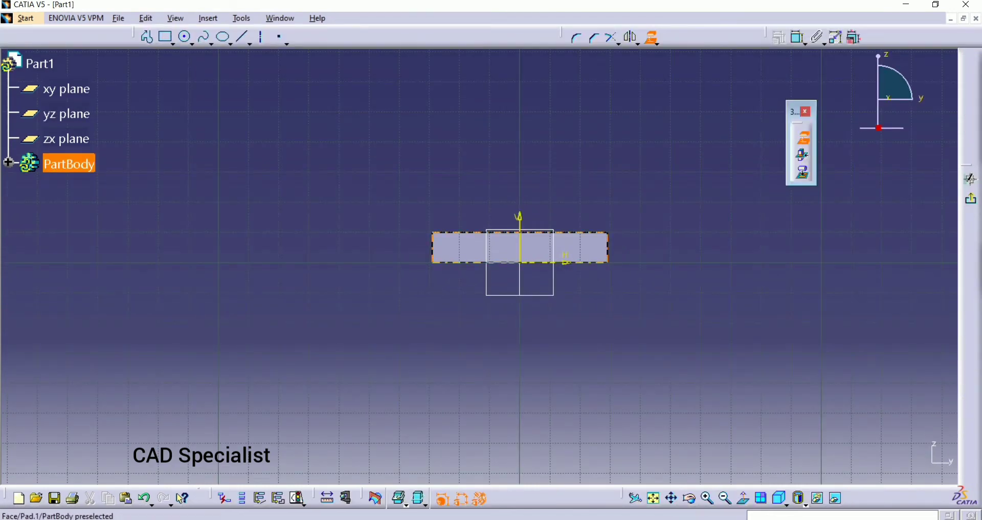
left_click(583, 233)
Draw two vertical lines up from the plate corners joined by a tangent arc.
left_click(147, 37)
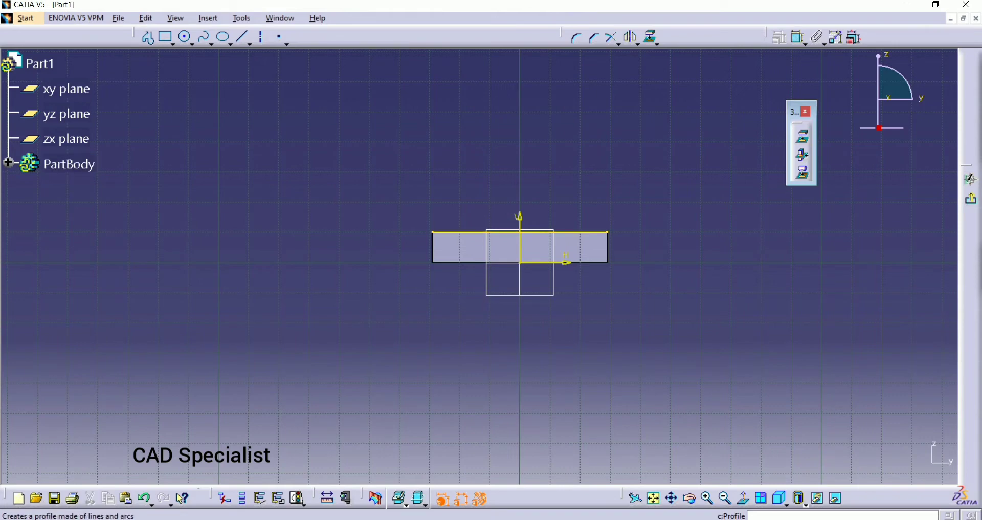
left_click(148, 38)
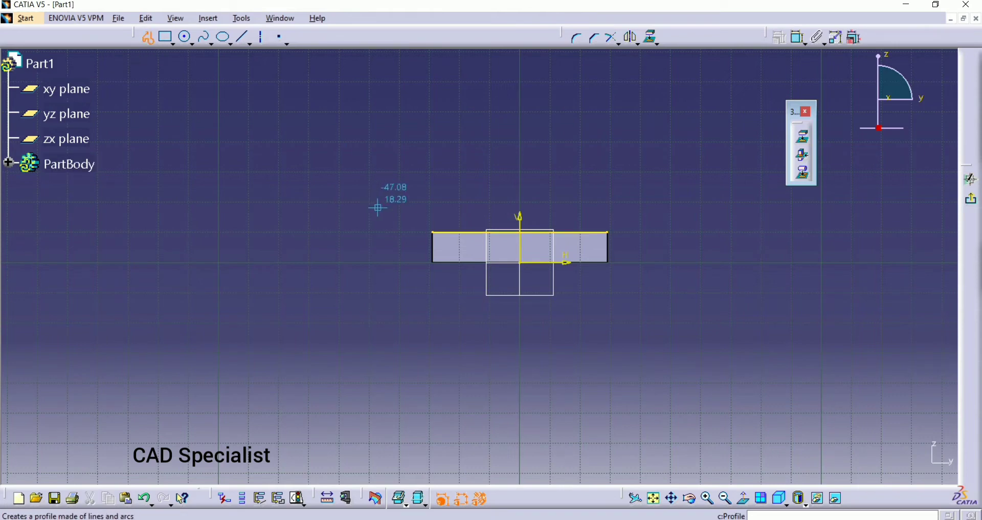
left_click(432, 232)
double_click(432, 105)
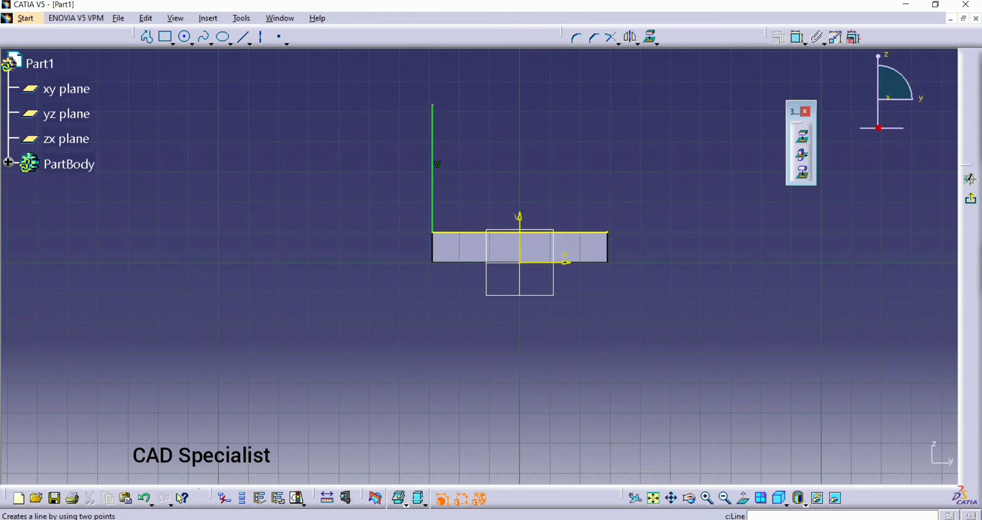
left_click(147, 37)
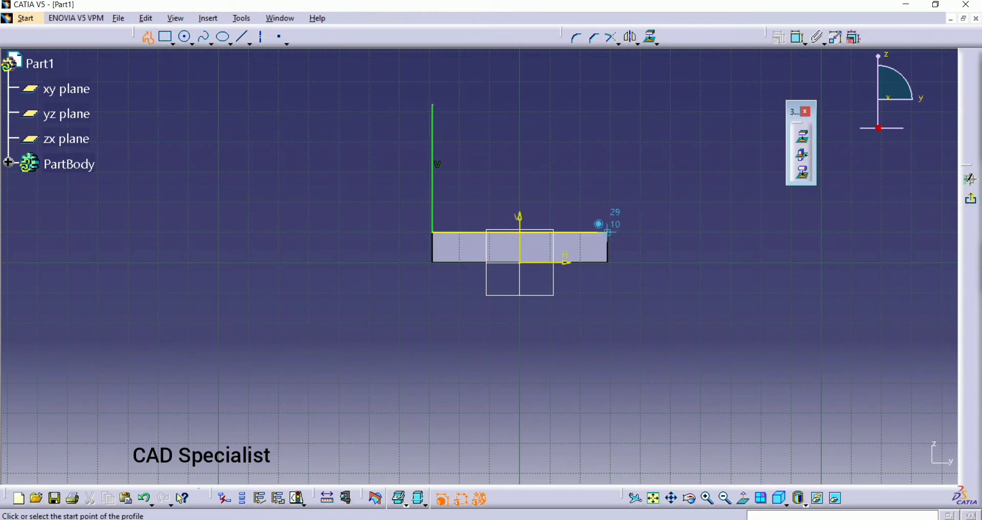
left_click(608, 232)
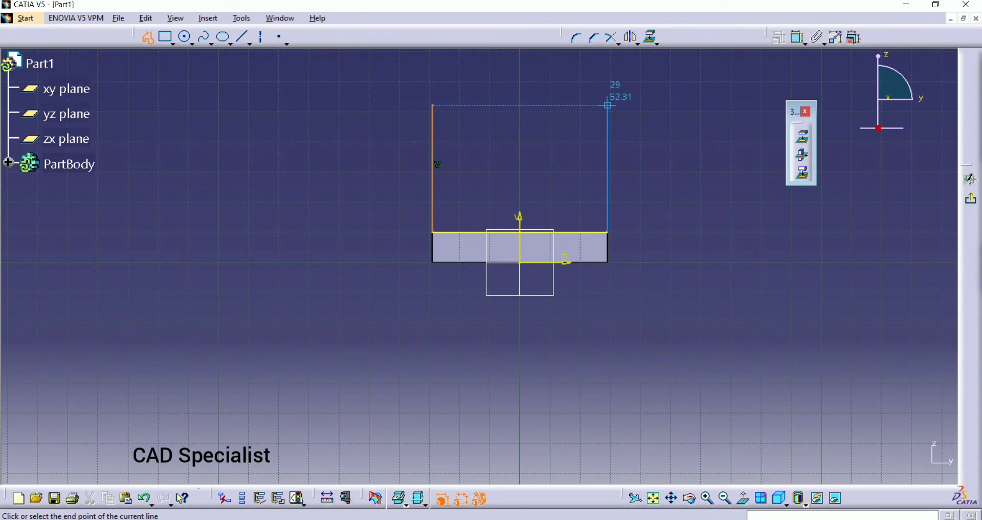
left_click(608, 105)
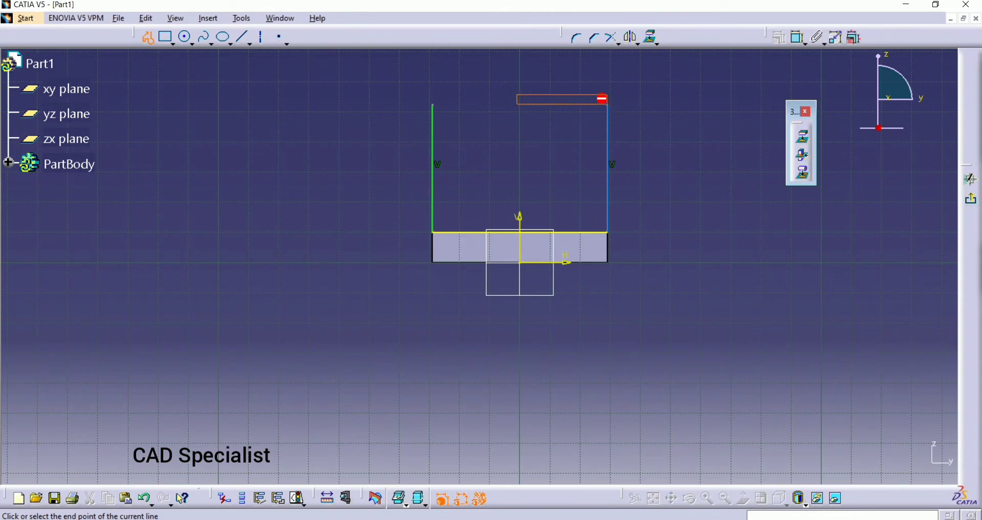
left_click(433, 106)
middle_click_drag(432, 105, 423, 176)
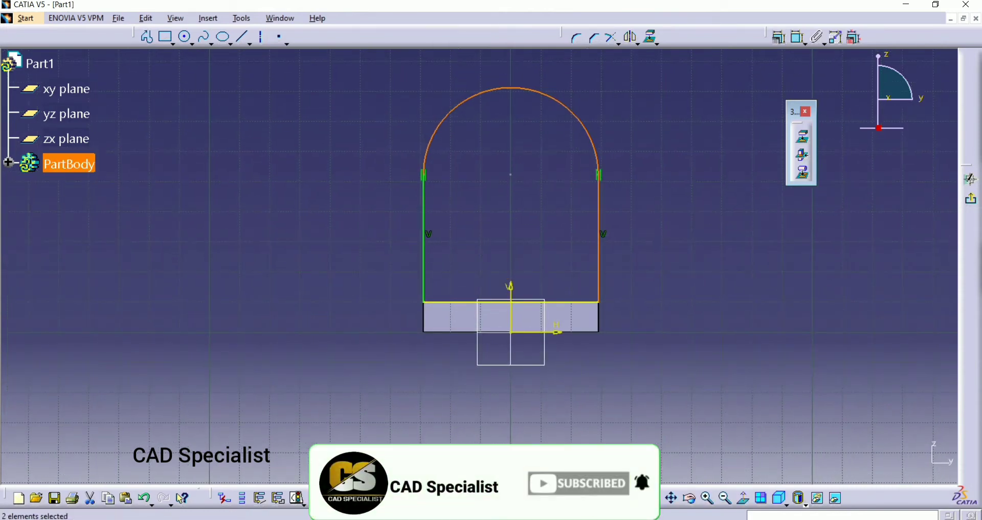
key("Escape")
Dimension the lug height to 62 from the base edge and exit the sketch.
left_click(798, 37)
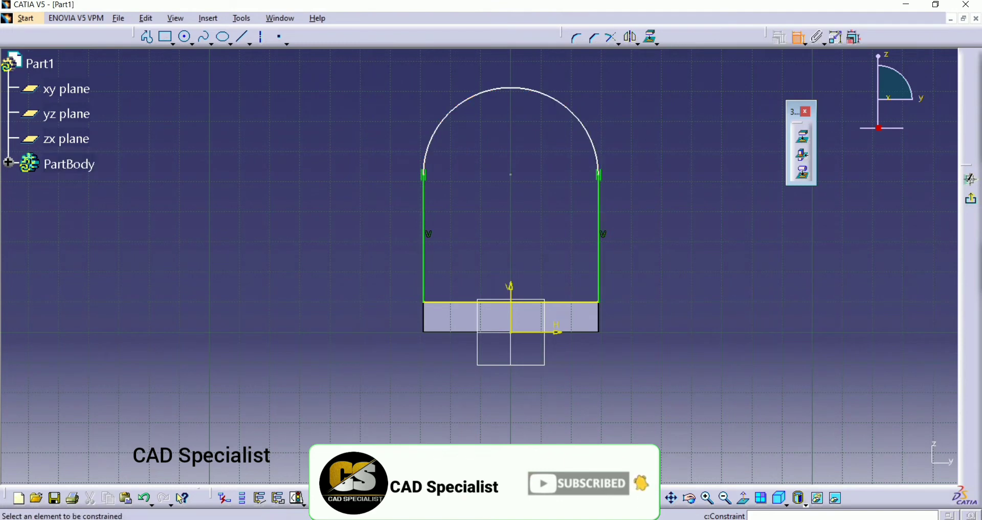
left_click(512, 88)
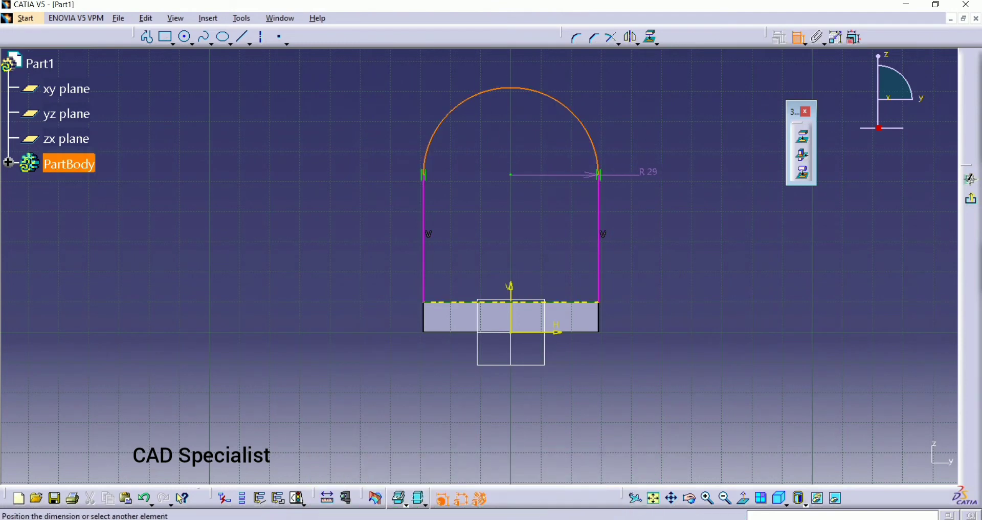
left_click(574, 302)
left_click(669, 236)
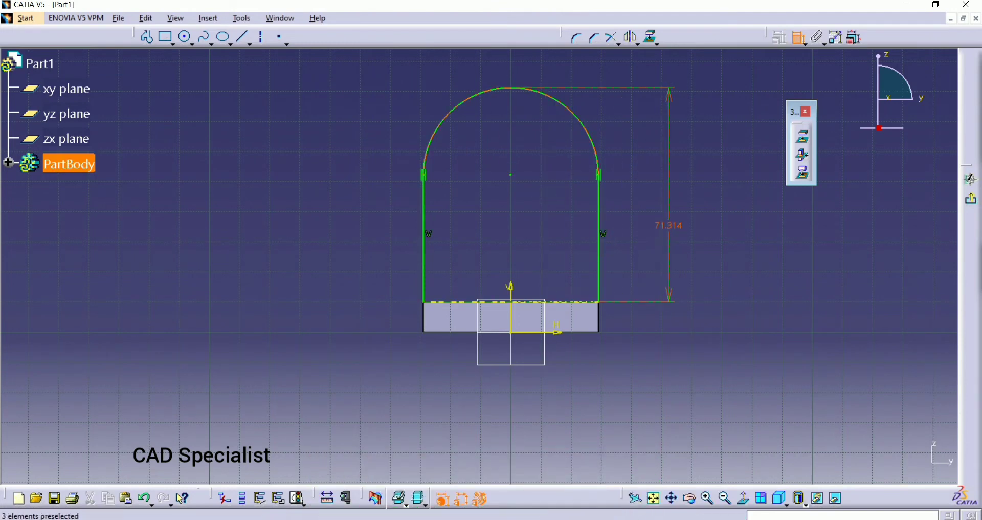
double_click(669, 237)
type("62")
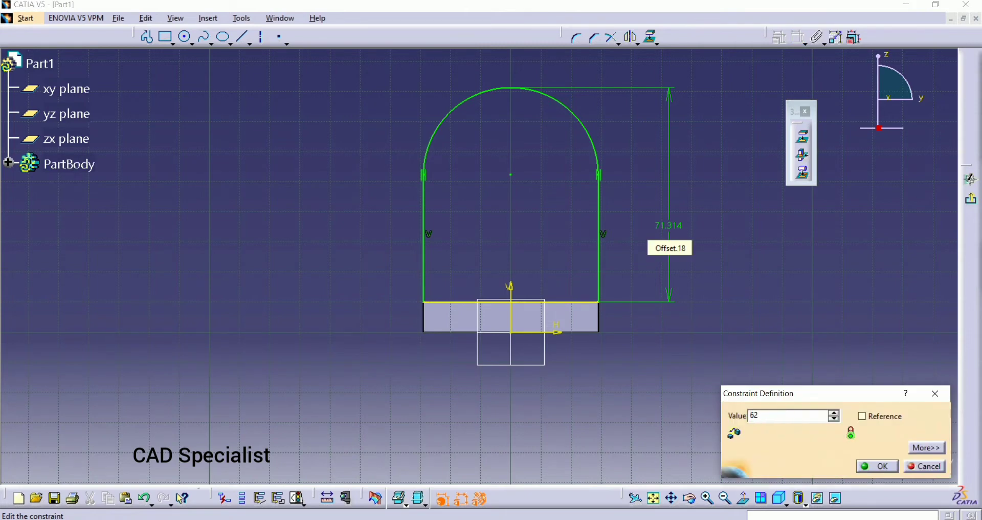
key("Return")
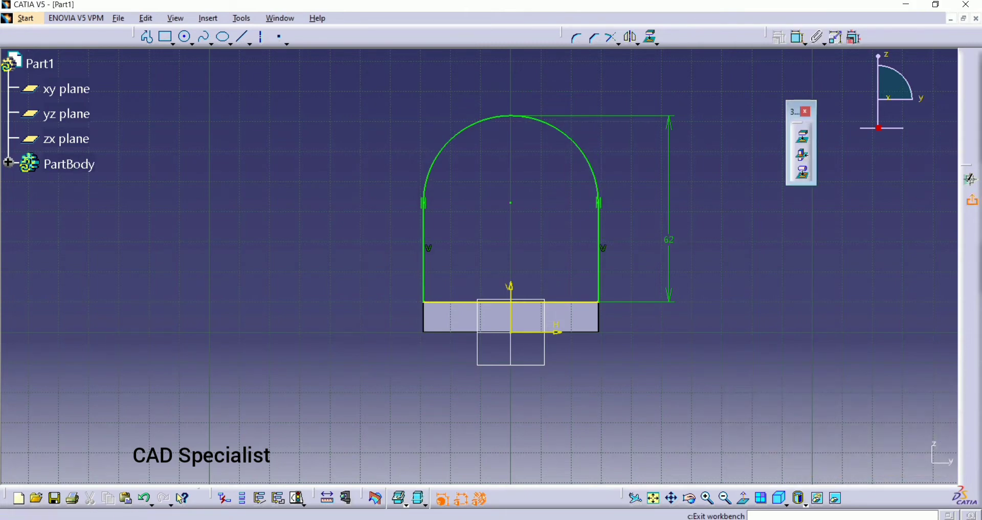
left_click(971, 179)
Pad the arch sketch 15 mm in the first direction, editing the second limit length.
left_click(223, 81)
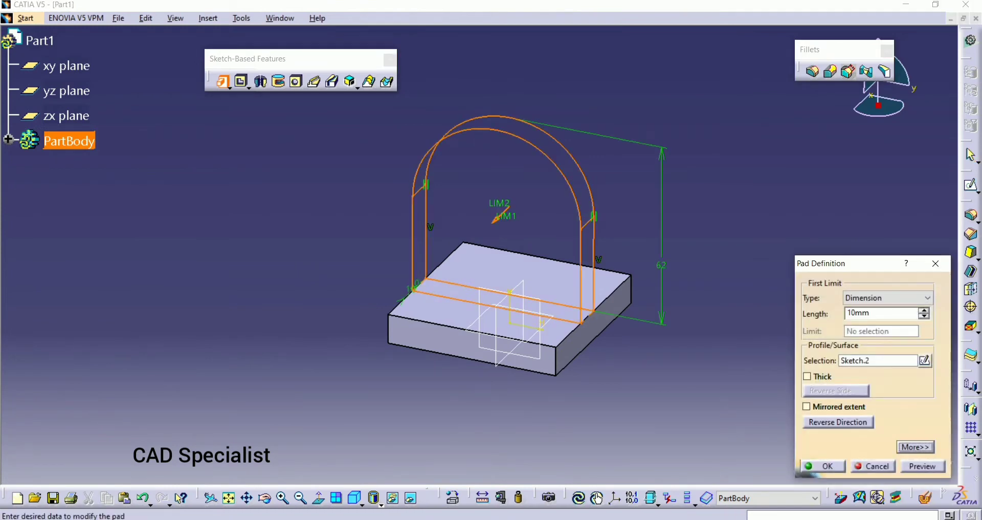
left_click(916, 447)
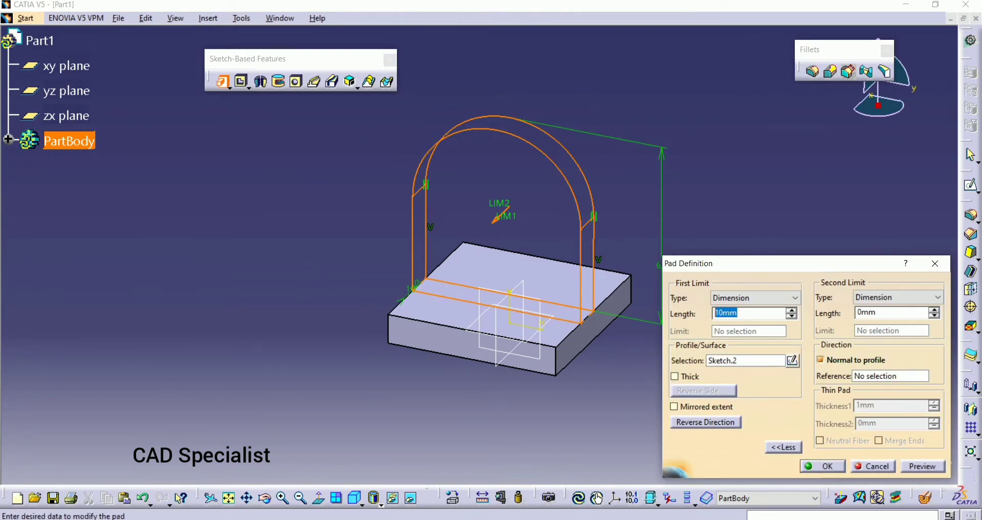
type("15")
left_click(860, 312)
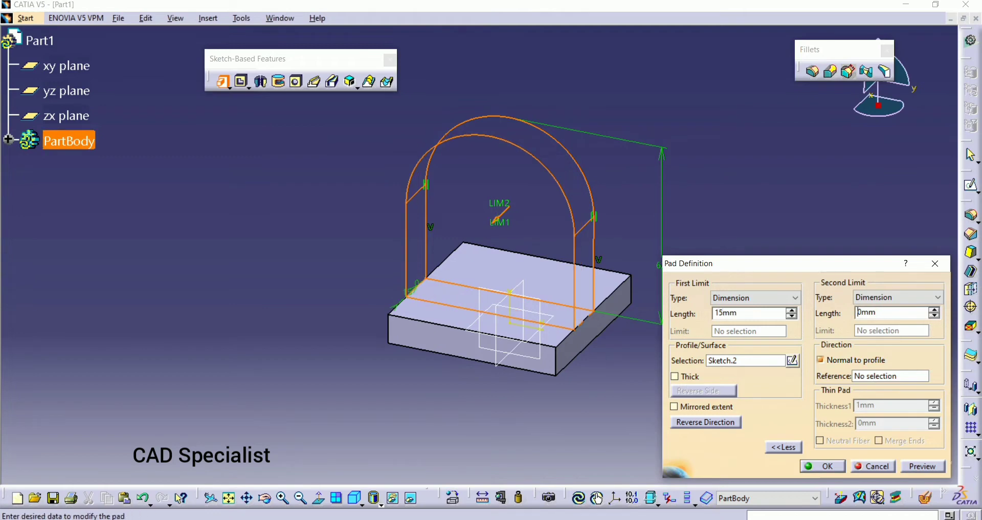
double_click(867, 312)
key("Return")
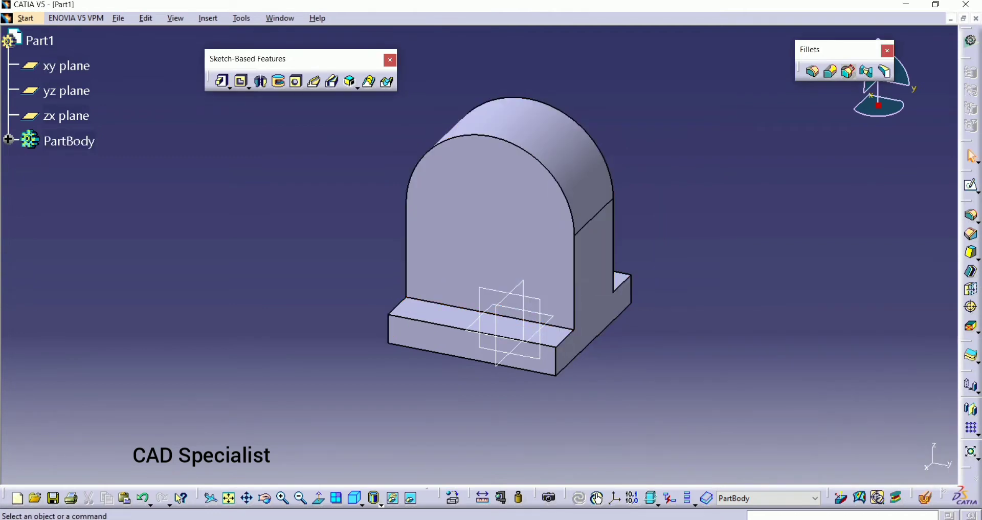
Start a hole on the lug's face and open its positioning sketch.
left_click(296, 81)
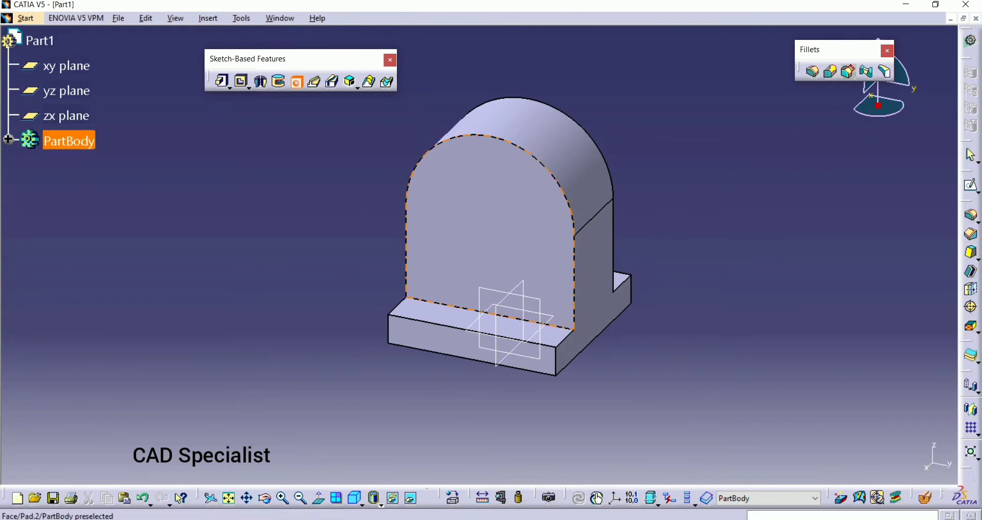
left_click(471, 185)
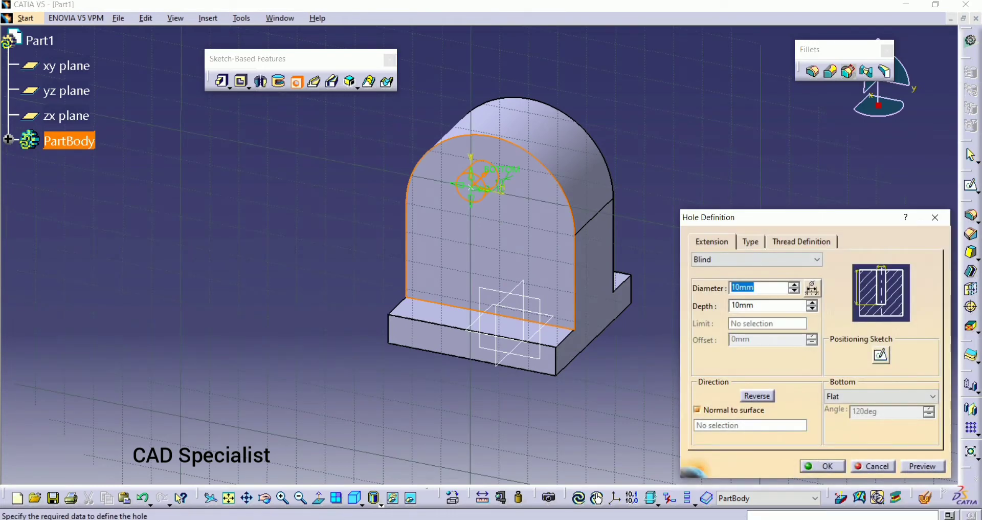
left_click(881, 354)
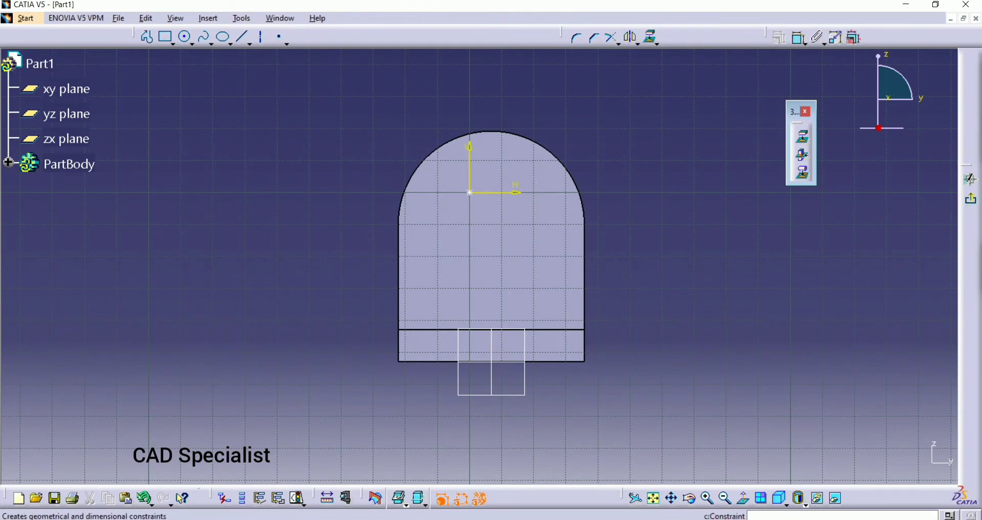
left_click(799, 37)
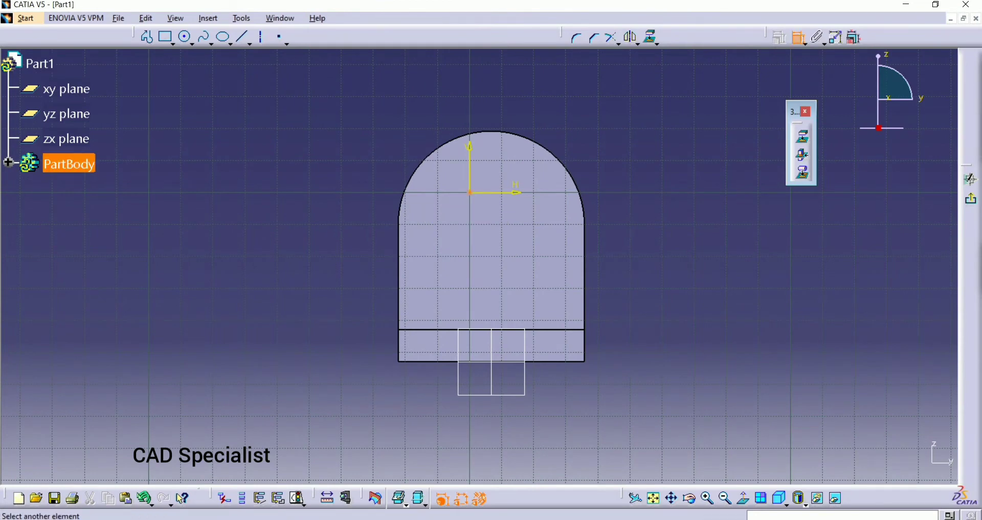
left_click(577, 157)
key("Escape")
key("Escape")
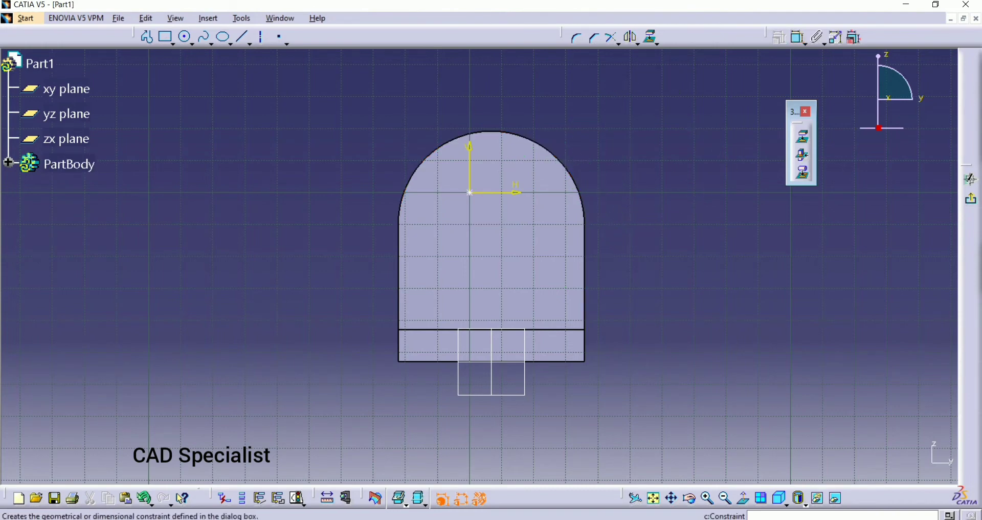
Position the hole centre 29 mm from the right edge and 31 mm above the bottom edge.
left_click(327, 498)
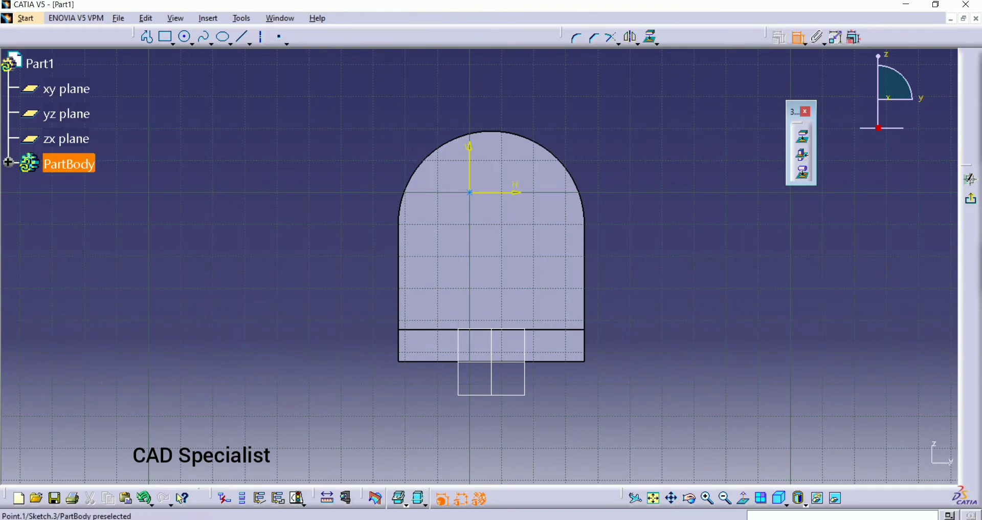
left_click(470, 192)
left_click(585, 244)
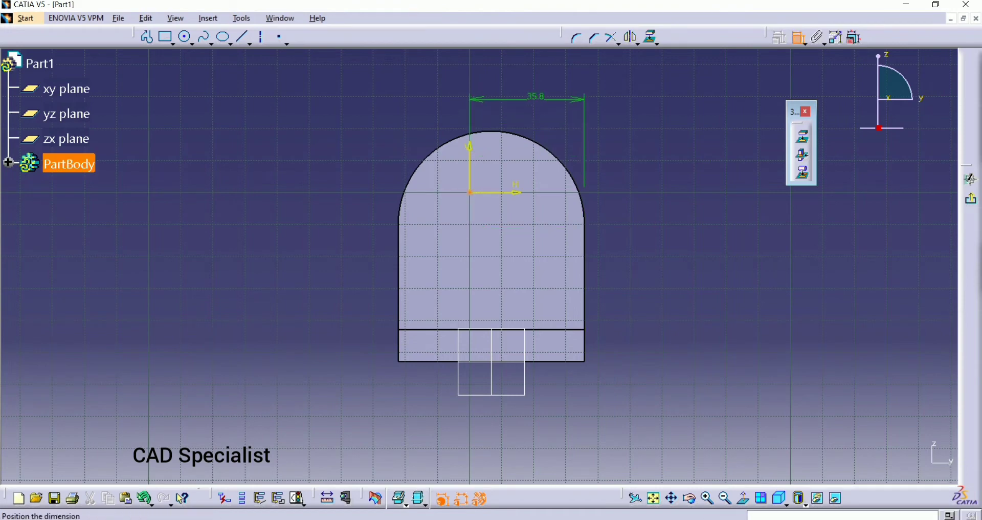
left_click(532, 99)
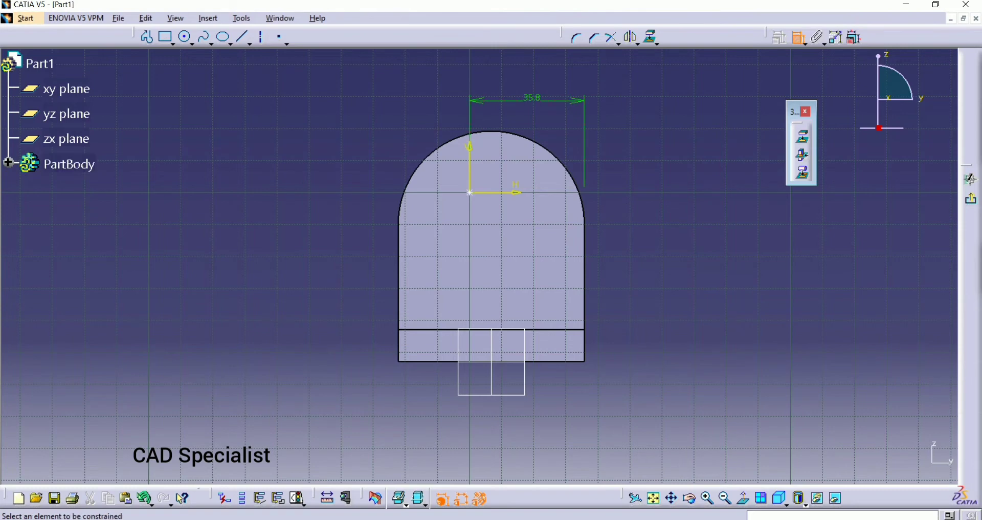
double_click(533, 97)
type("29")
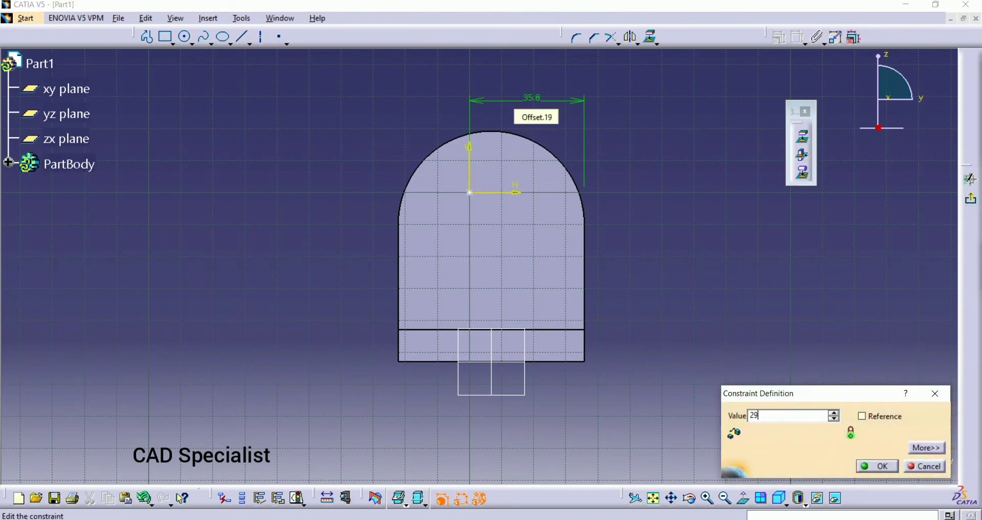
key("Return")
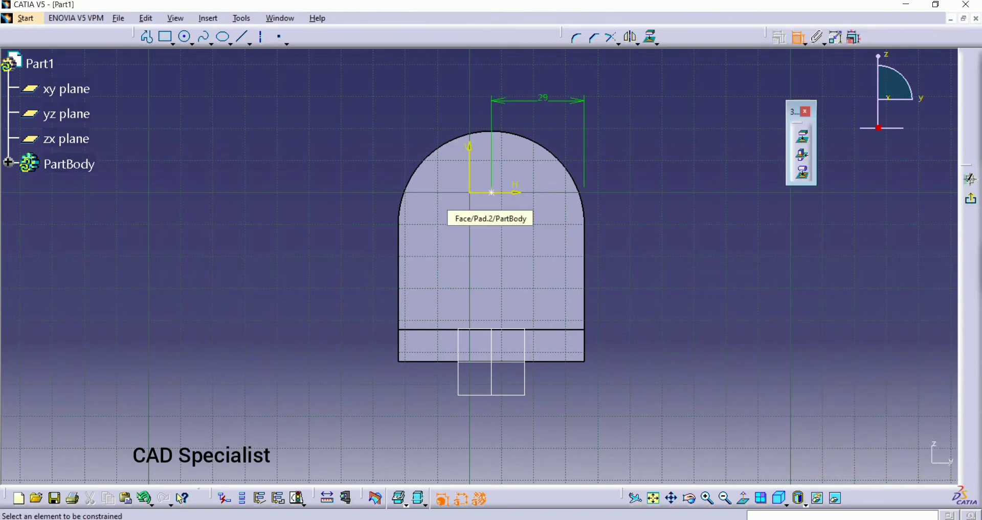
left_click(491, 192)
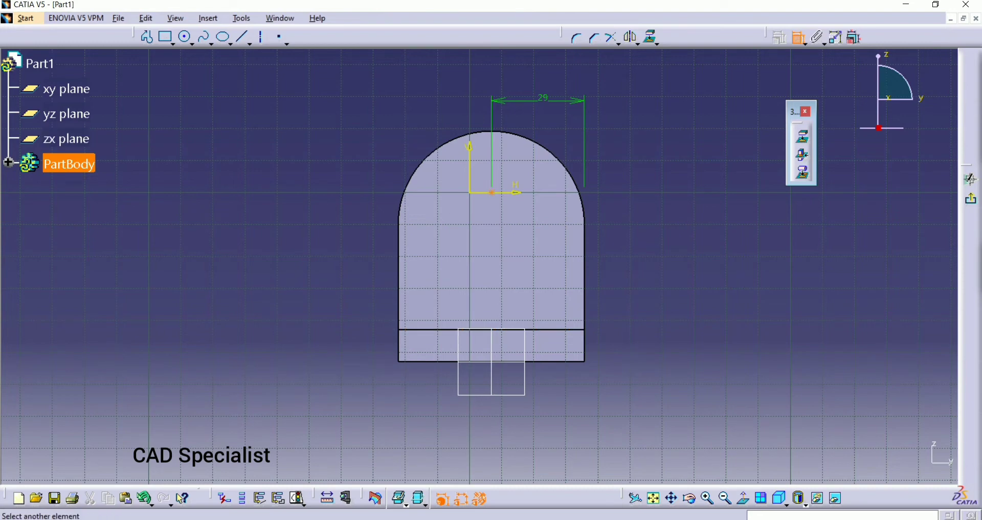
left_click(435, 330)
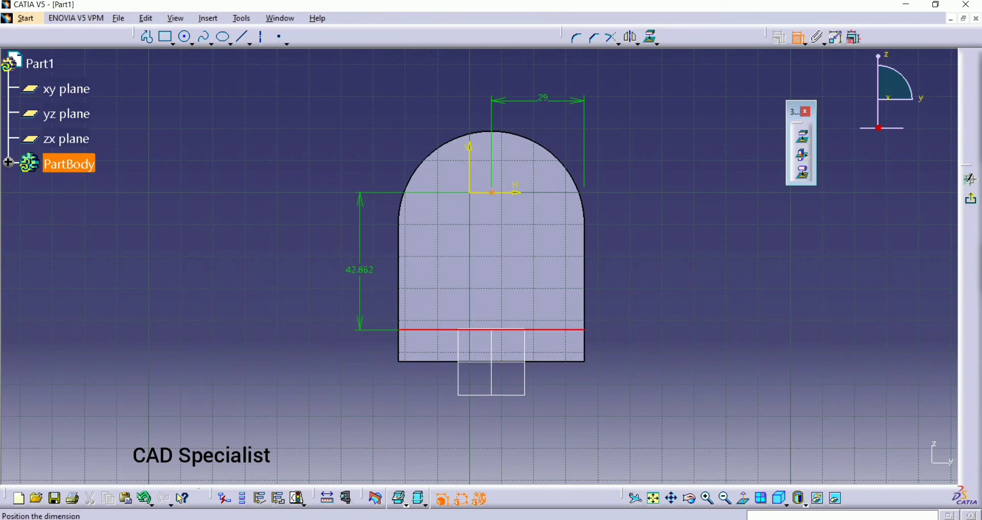
left_click(360, 269)
double_click(360, 269)
type("31")
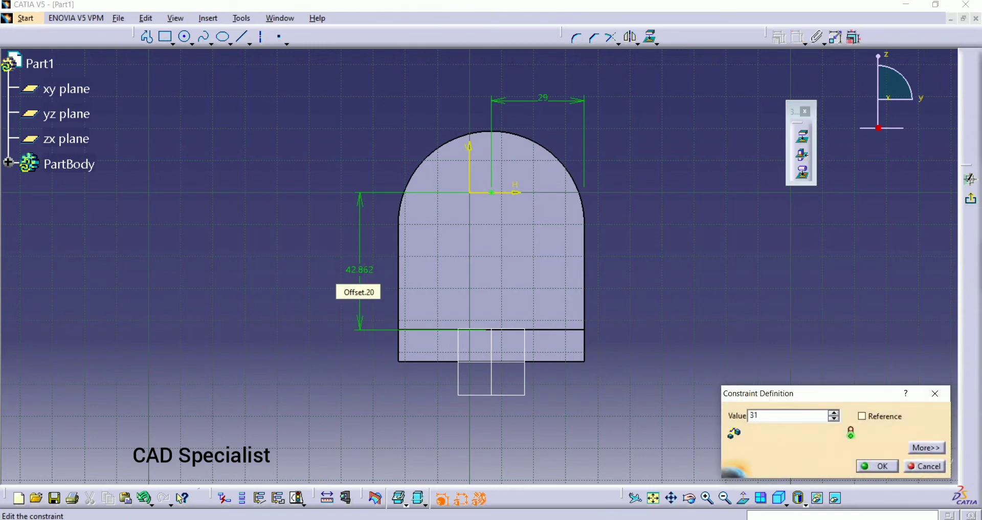
key("Return")
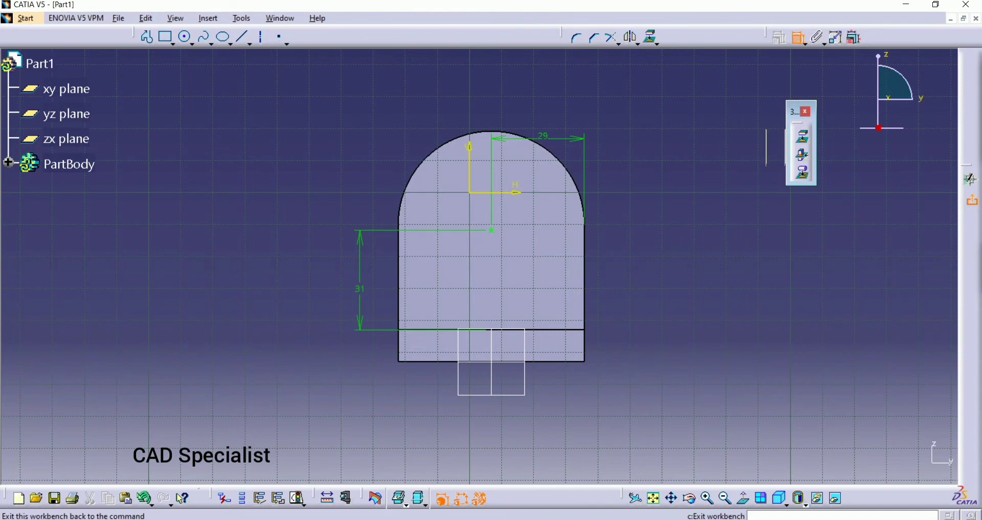
Set the hole depth to Up To Last, confirm the diameter, and create it.
left_click(971, 199)
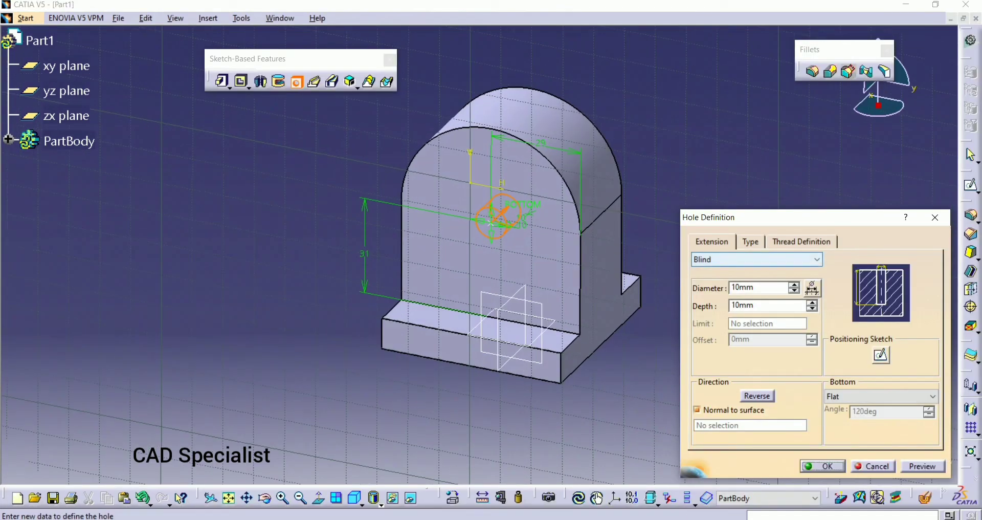
left_click(757, 260)
left_click(727, 293)
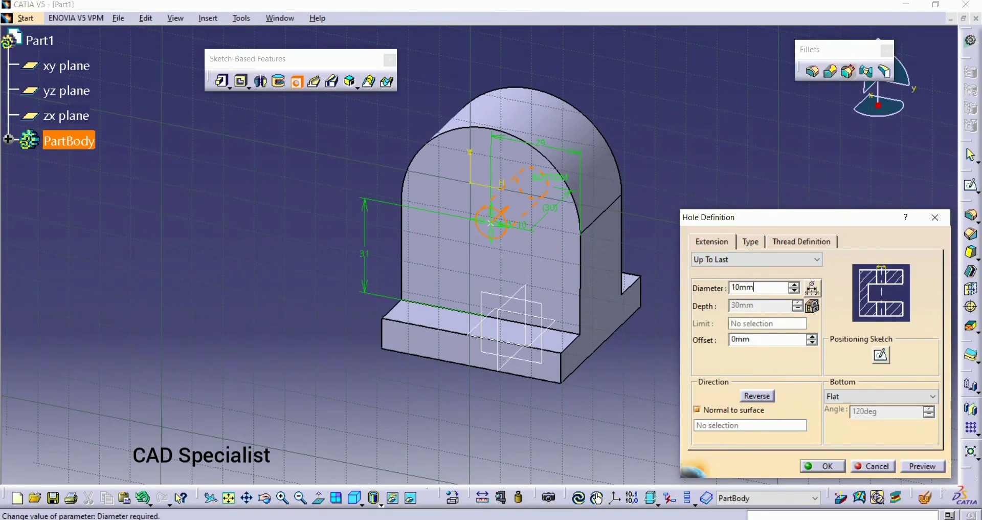
double_click(743, 287)
key("Return")
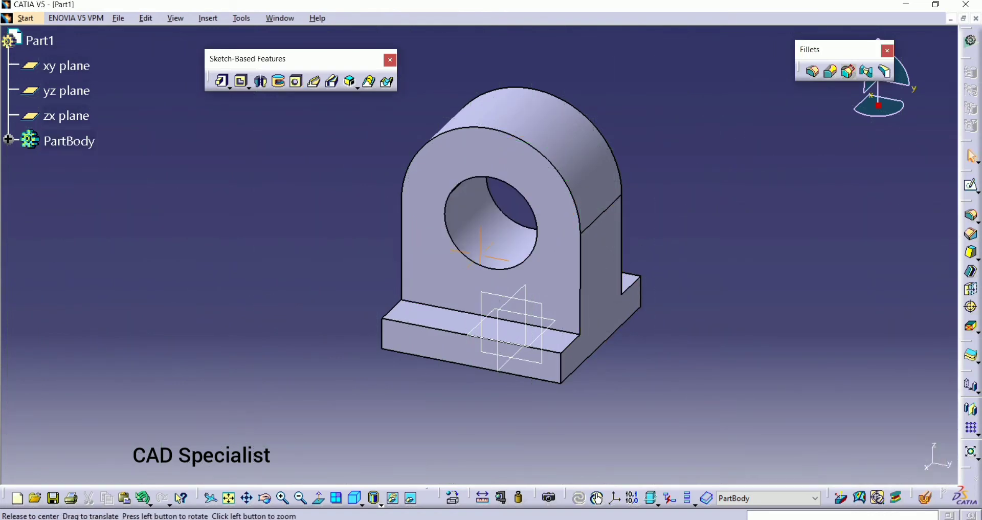
Open a new sketch on the bracket's zx plane.
mouse_move(512, 235)
middle_mouse_down()
mouse_move(493, 287)
mouse_move(346, 226)
mouse_move(383, 168)
mouse_move(418, 174)
middle_mouse_up()
mouse_move(480, 252)
middle_mouse_down()
mouse_move(461, 215)
mouse_move(460, 267)
middle_mouse_up()
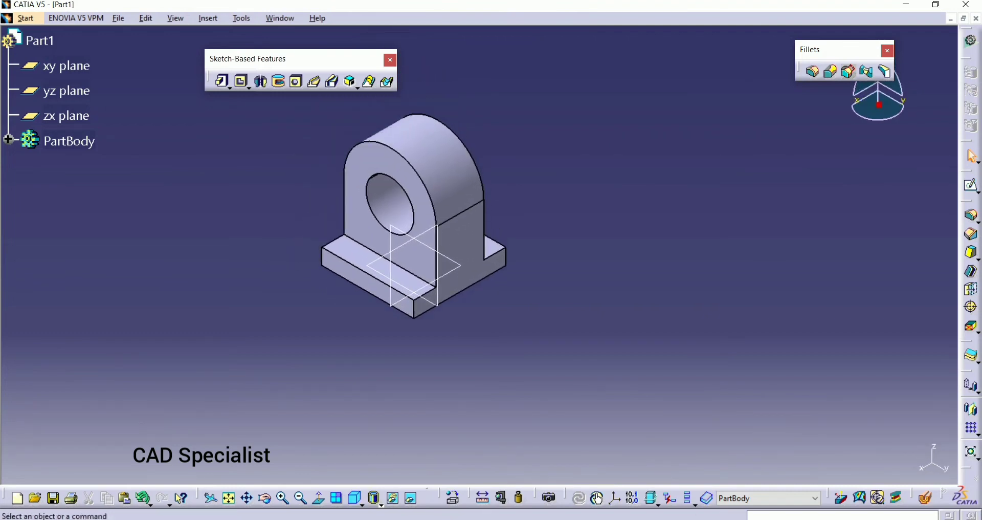
left_click(972, 185)
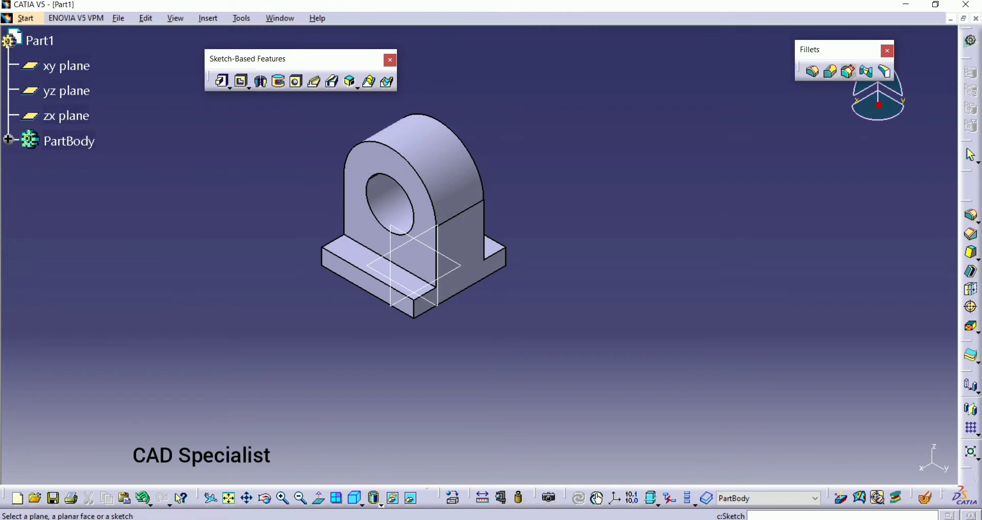
middle_click_drag(533, 287, 584, 330)
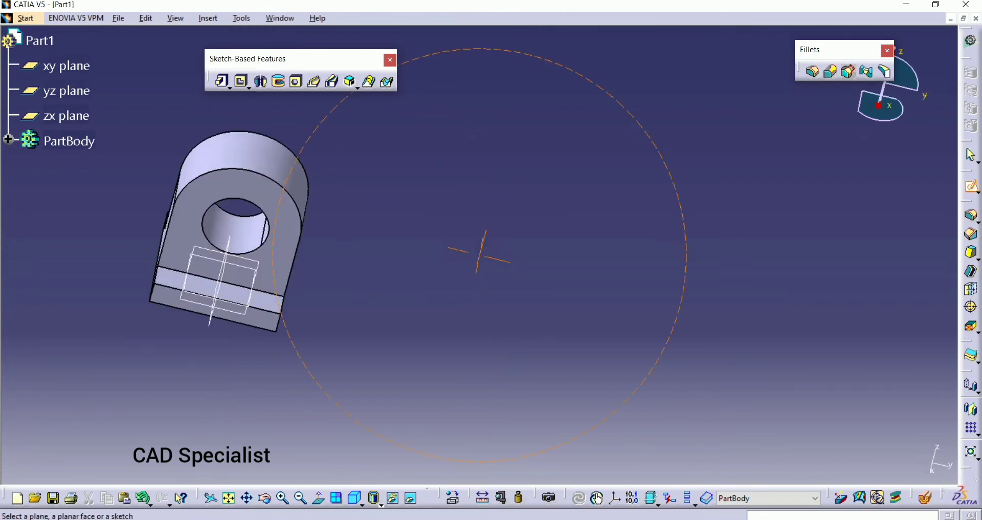
left_click(56, 116)
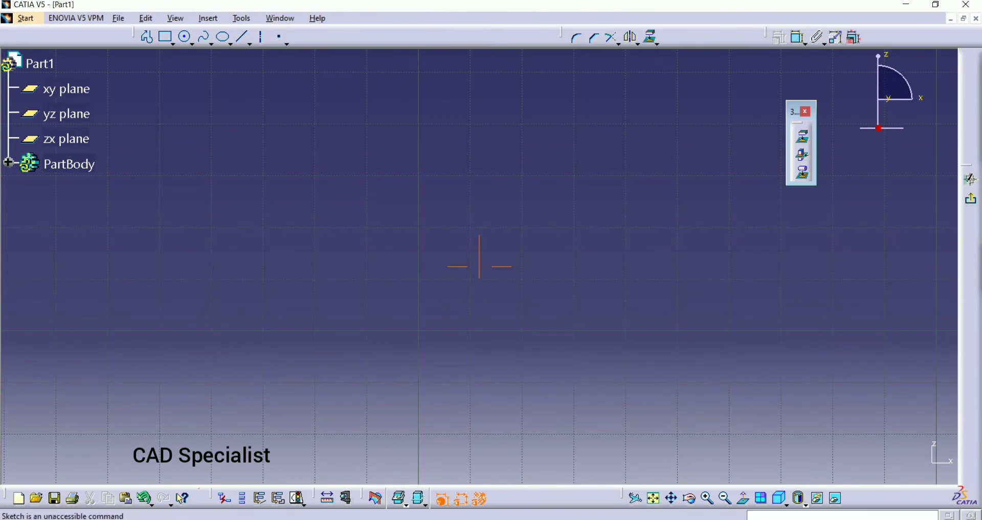
Project the base plate's left and right top edges into the sketch.
left_click(654, 497)
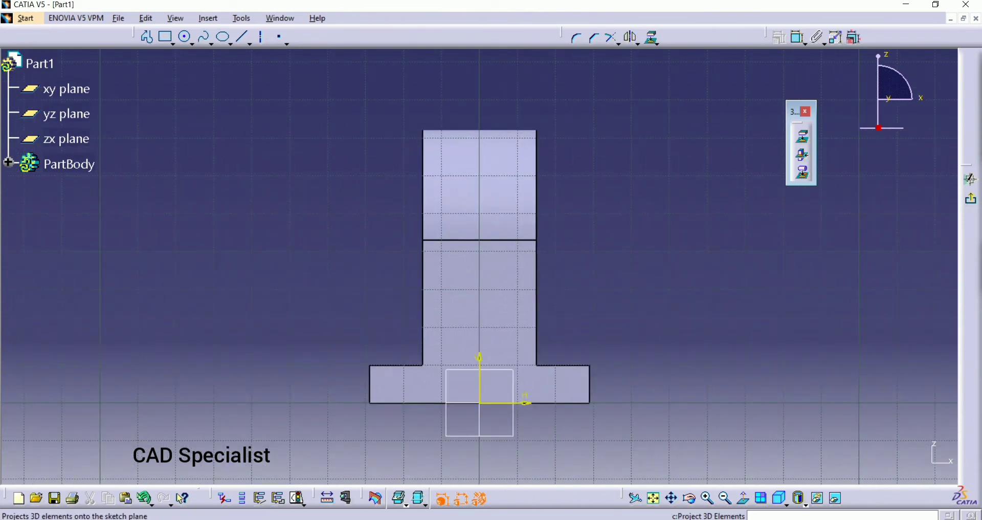
left_click(652, 36)
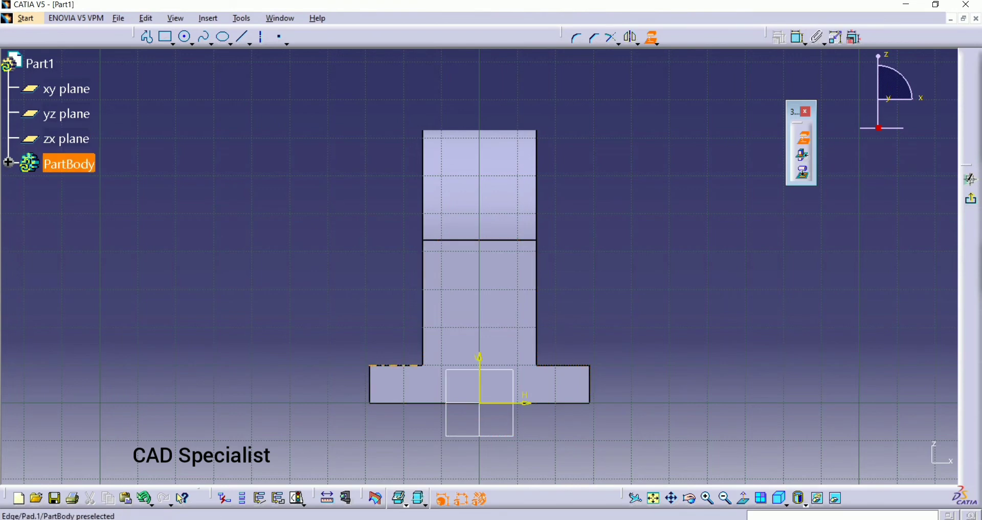
left_click(541, 366)
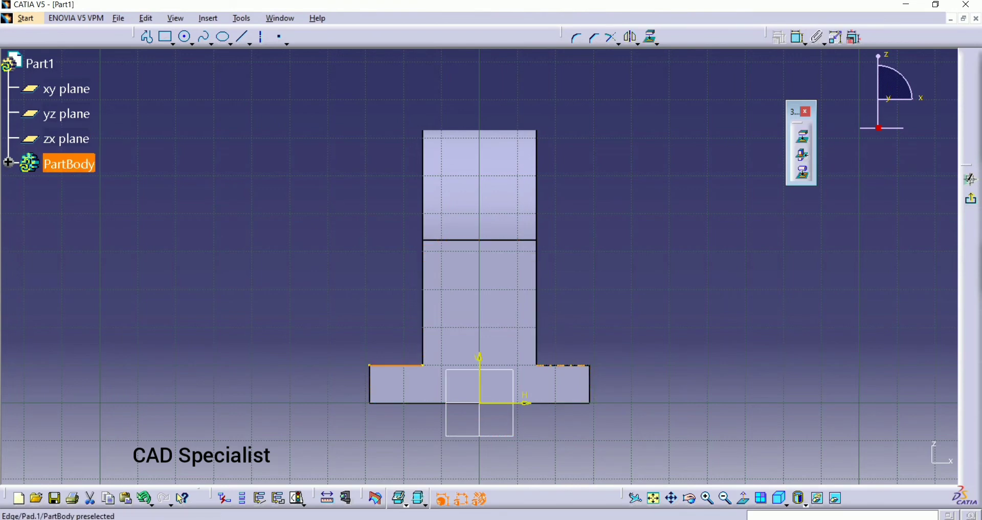
key("Escape")
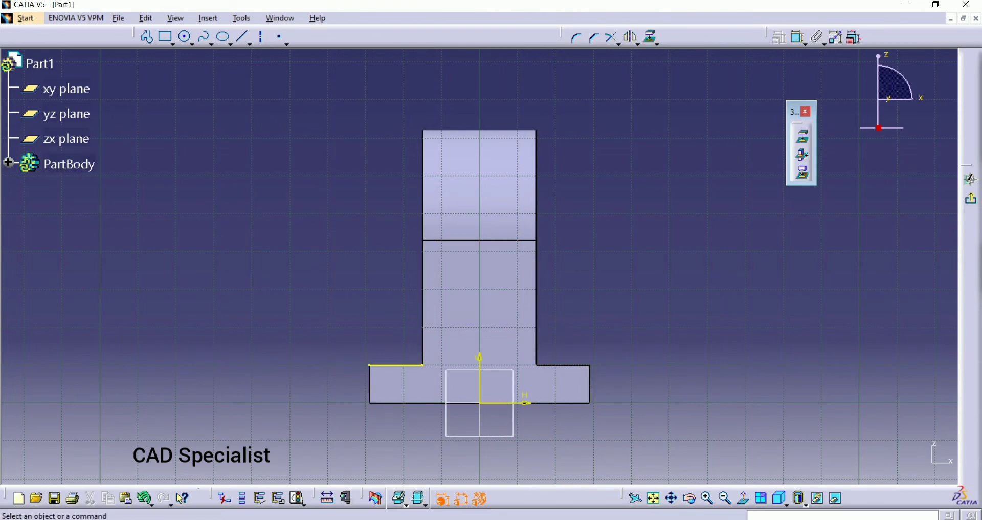
left_click(651, 37)
left_click(563, 365)
left_click(147, 37)
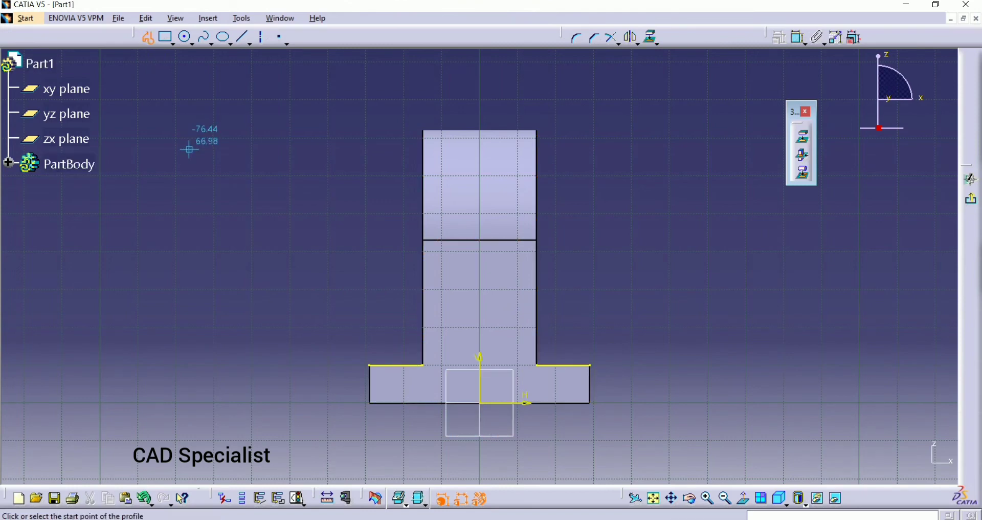
Draw vertical lines down from both plate-edge ends and join their bottoms with a semicircular arc.
middle_click_drag(204, 135, 190, 60)
middle_click_drag(318, 348, 360, 341)
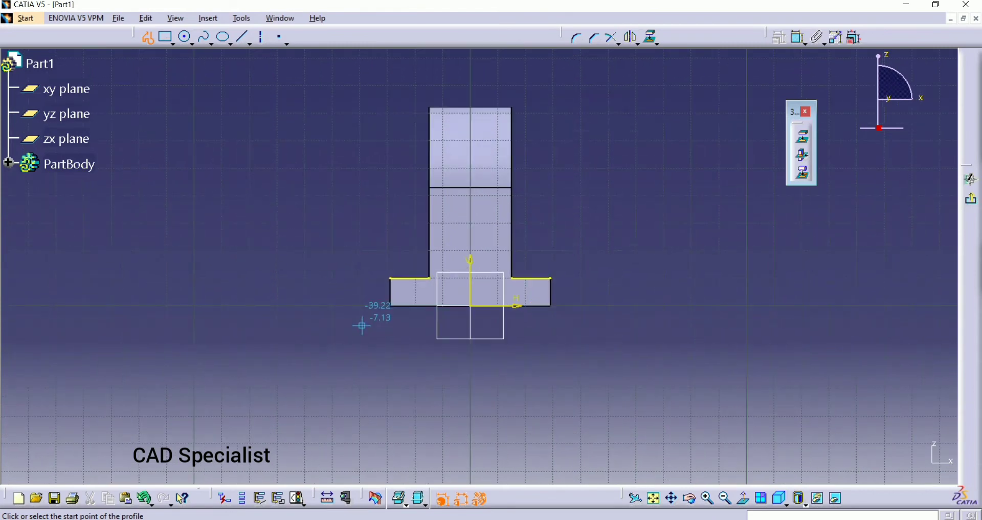
left_click(402, 276)
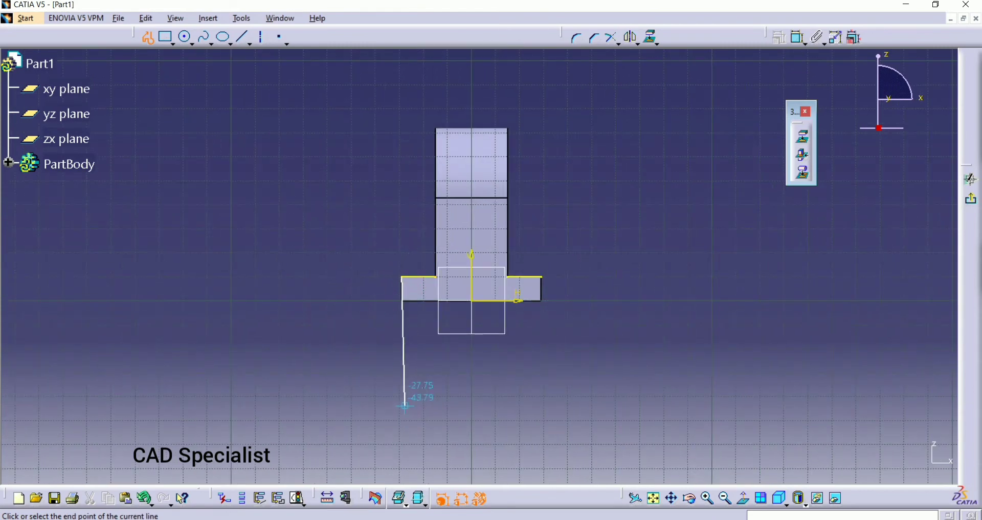
left_click(401, 435)
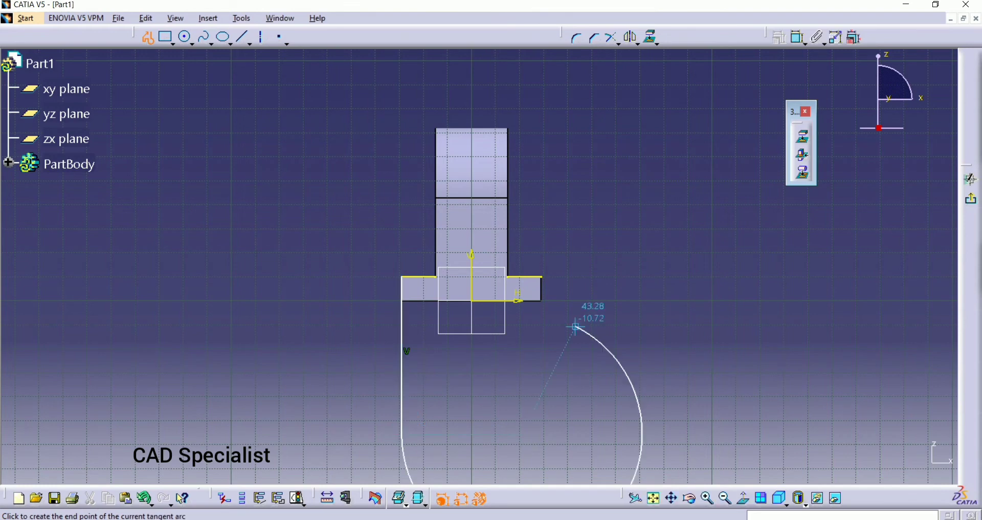
key("Escape")
key("Escape")
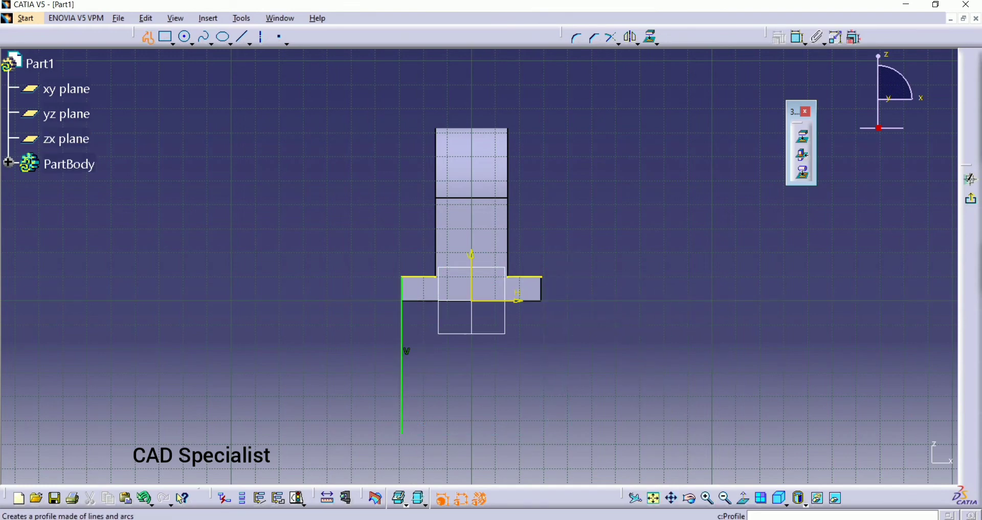
left_click(147, 37)
left_click(543, 276)
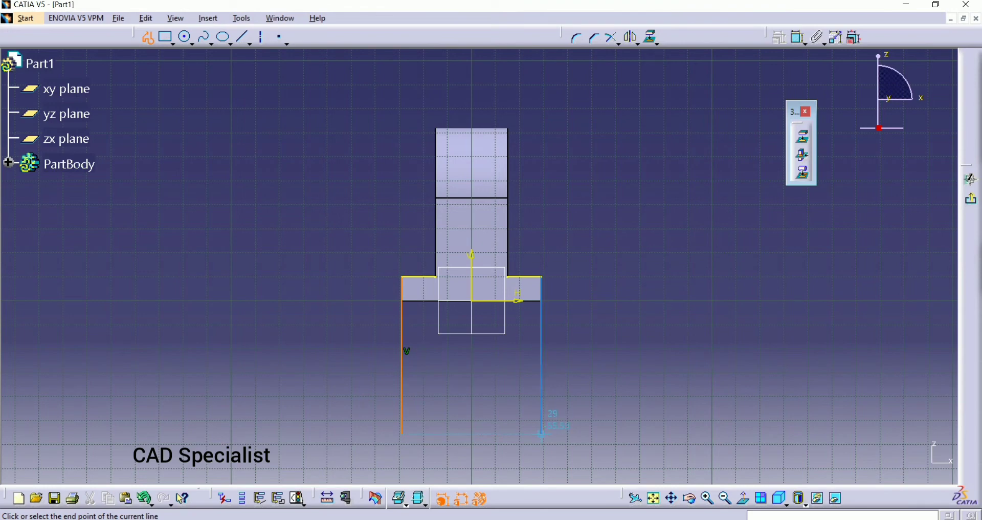
left_click(543, 434)
left_click(536, 428)
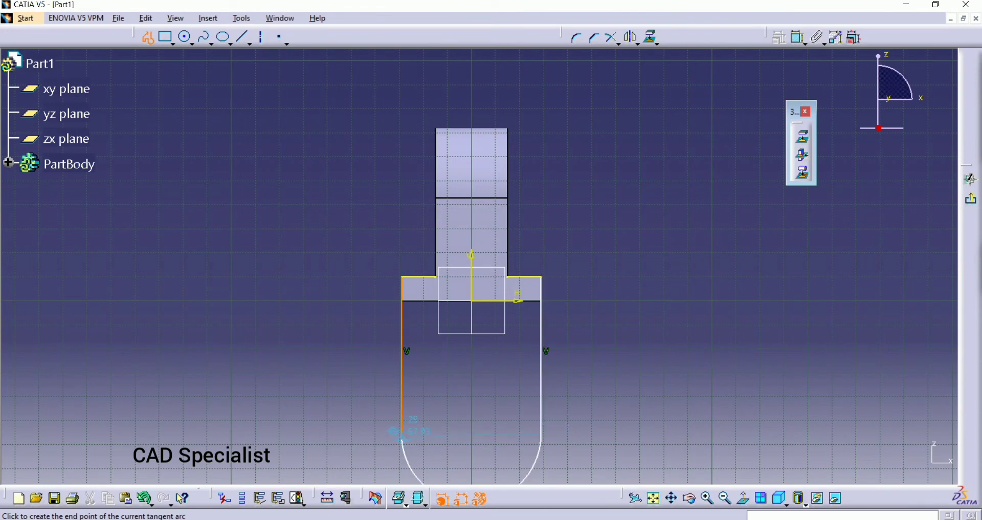
left_click(407, 429)
key("Escape")
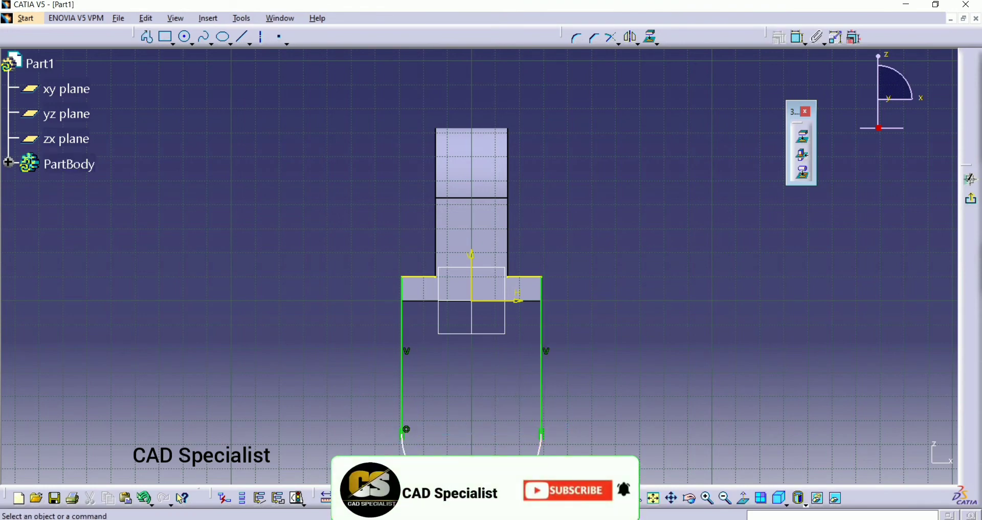
middle_click_drag(572, 512, 577, 430)
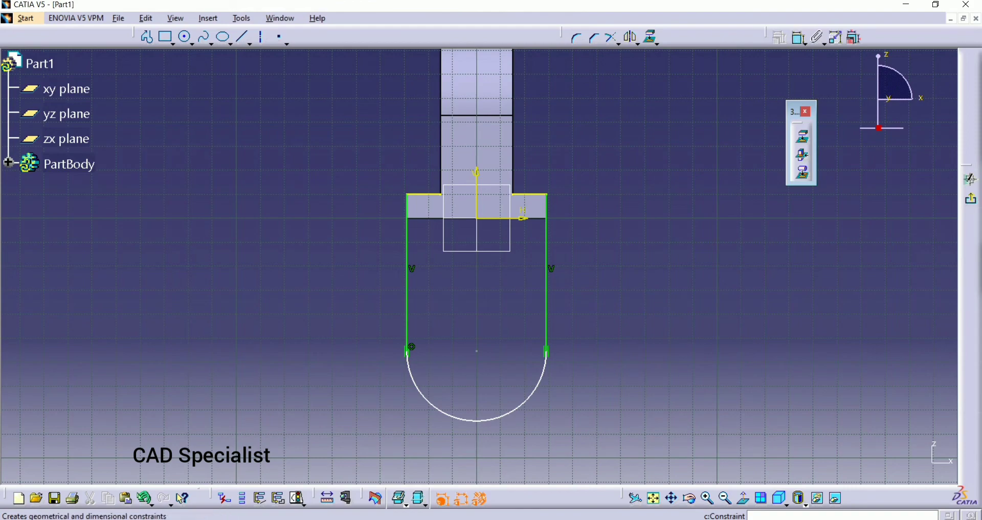
Draw a horizontal line across the top of the base plate as a reference.
left_click(798, 37)
key("Escape")
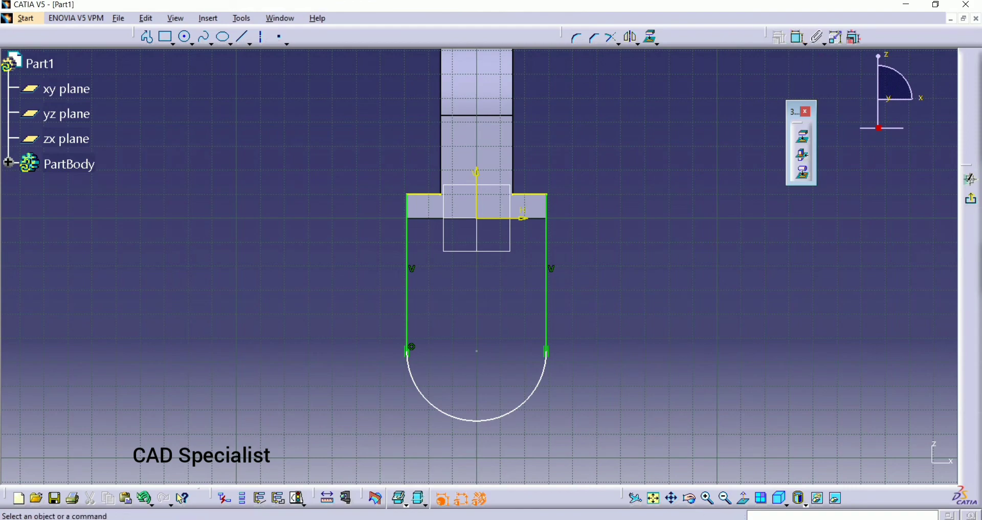
scroll(463, 268, "down", 1)
middle_click_drag(462, 267, 462, 246)
middle_click_drag(478, 328, 345, 301)
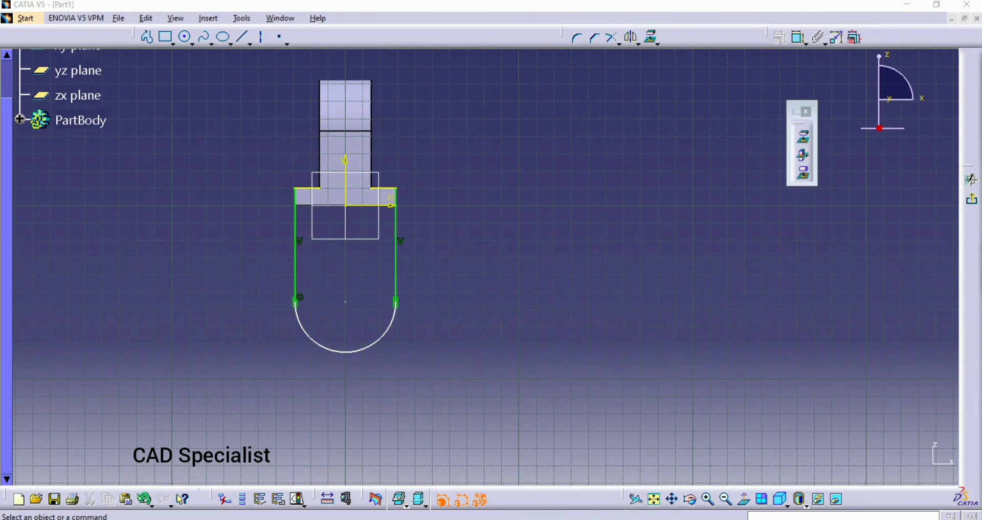
middle_click_drag(456, 261, 618, 257)
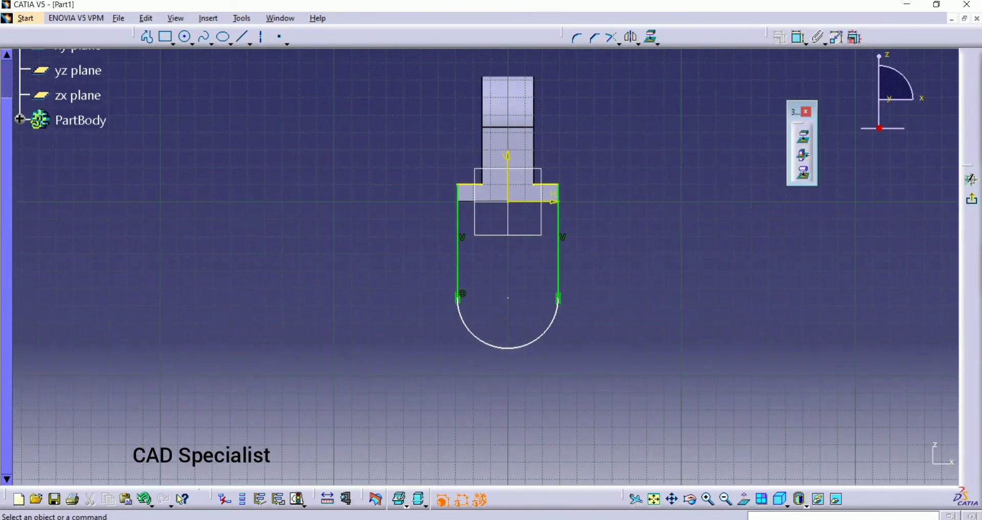
left_click(799, 37)
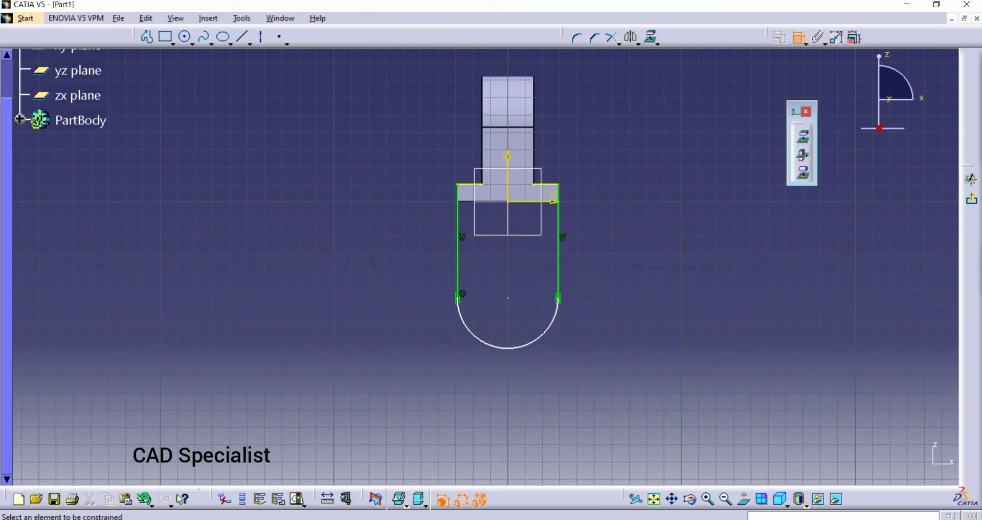
left_click(261, 37)
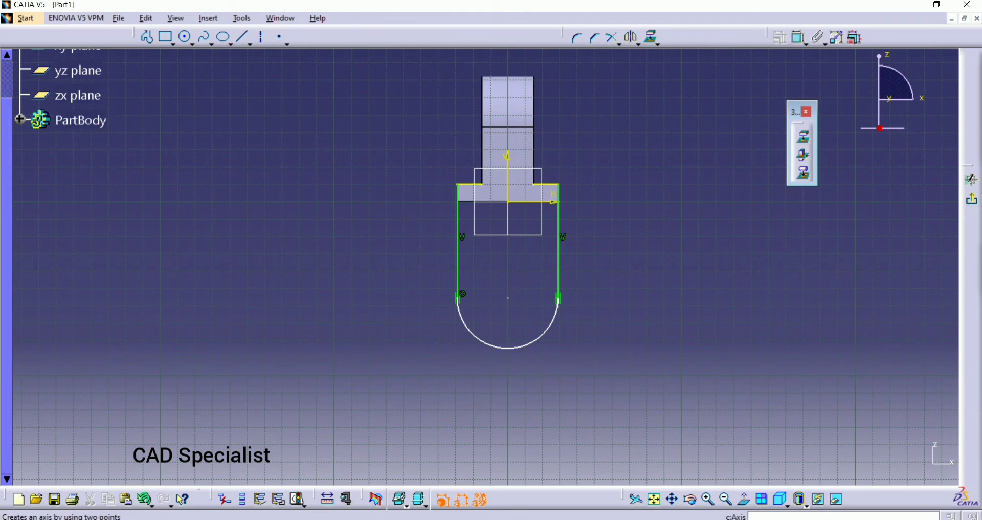
left_click(483, 184)
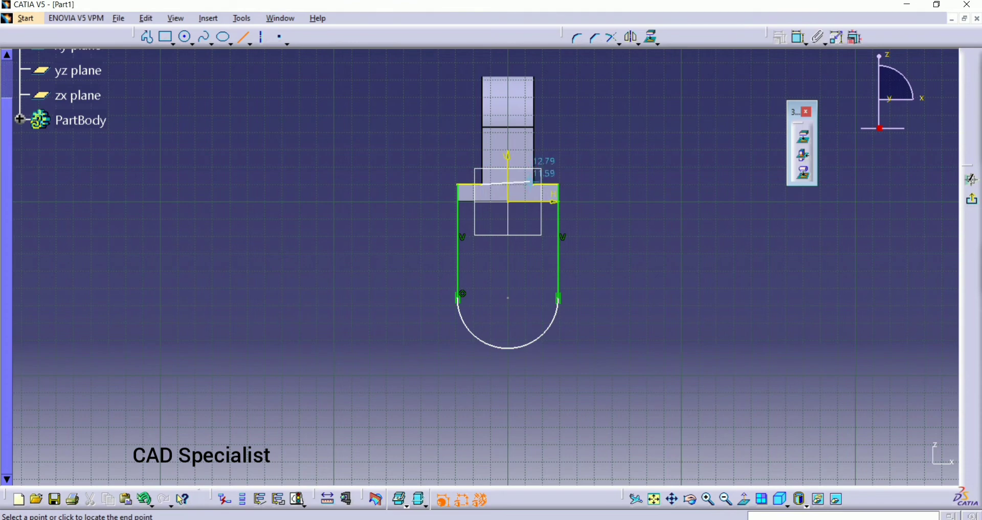
left_click(534, 184)
Dimension the top line to the arc and set the lug depth to 68 mm.
left_click(799, 37)
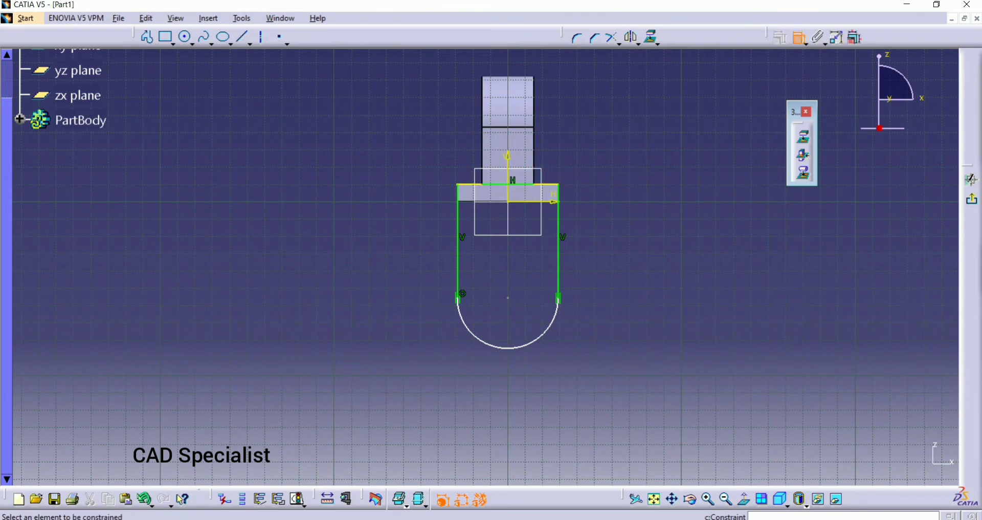
left_click(519, 183)
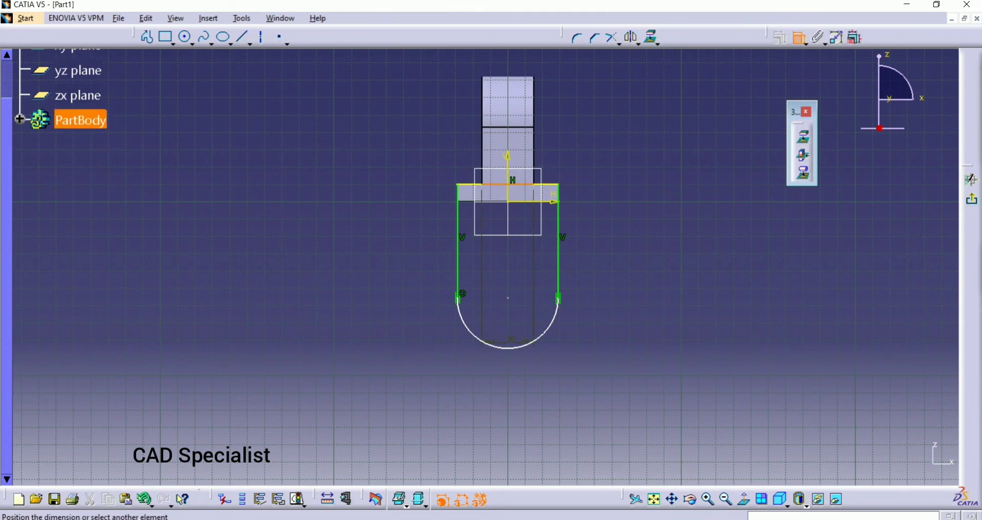
left_click(508, 348)
left_click(404, 286)
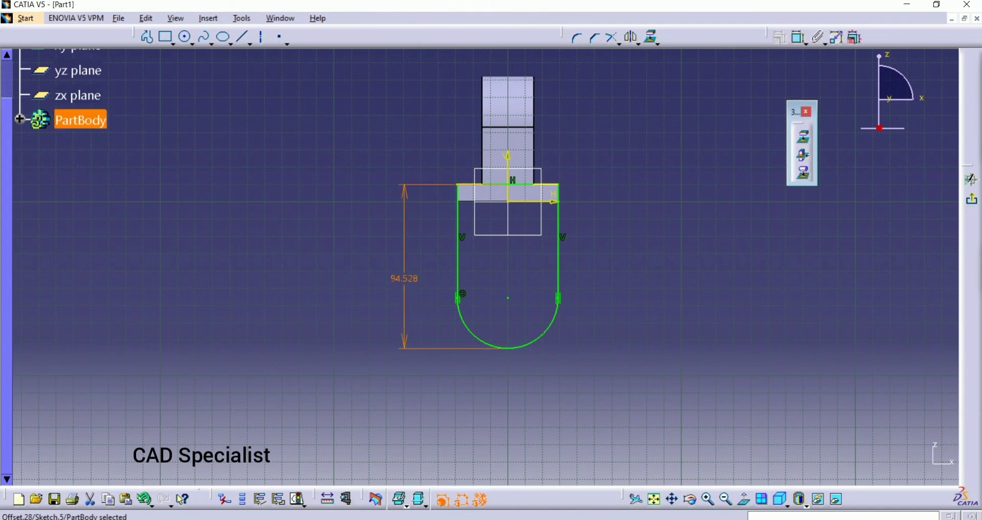
double_click(404, 287)
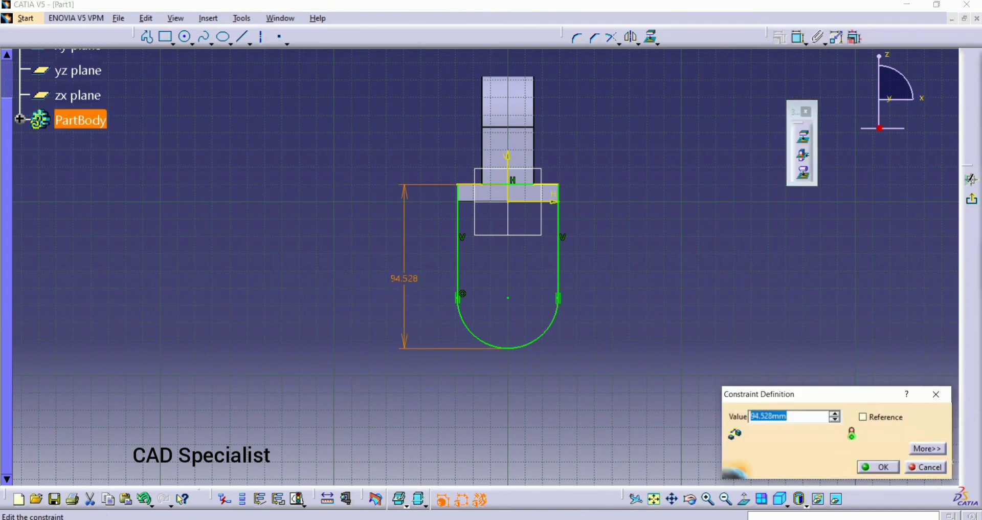
key("Return")
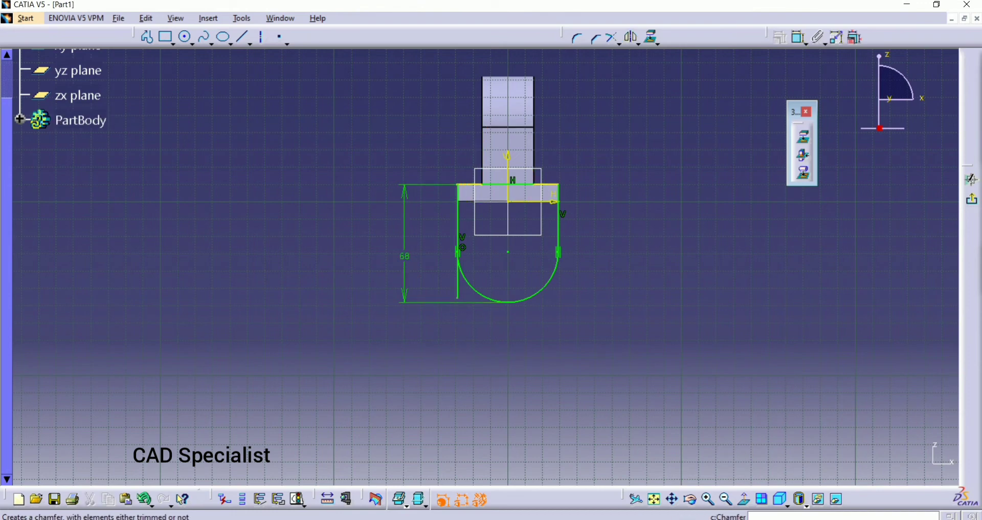
Quick Trim the leftover stub off the left line below the arc.
left_click(612, 37)
left_click(463, 247)
left_click(476, 289)
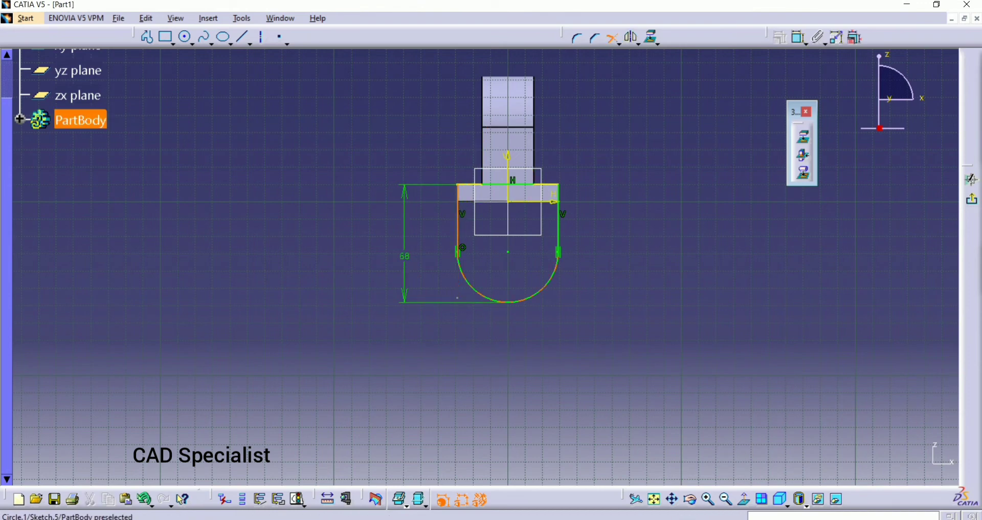
Pad Sketch.5 by 30 mm into a solid lug below the plate, then fit the part in view.
left_click(972, 179)
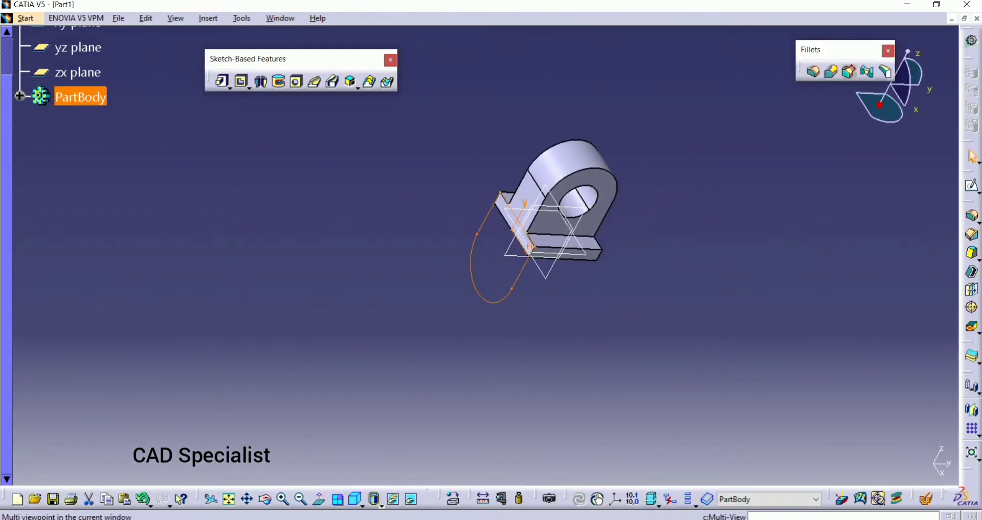
middle_click_drag(547, 231, 522, 275)
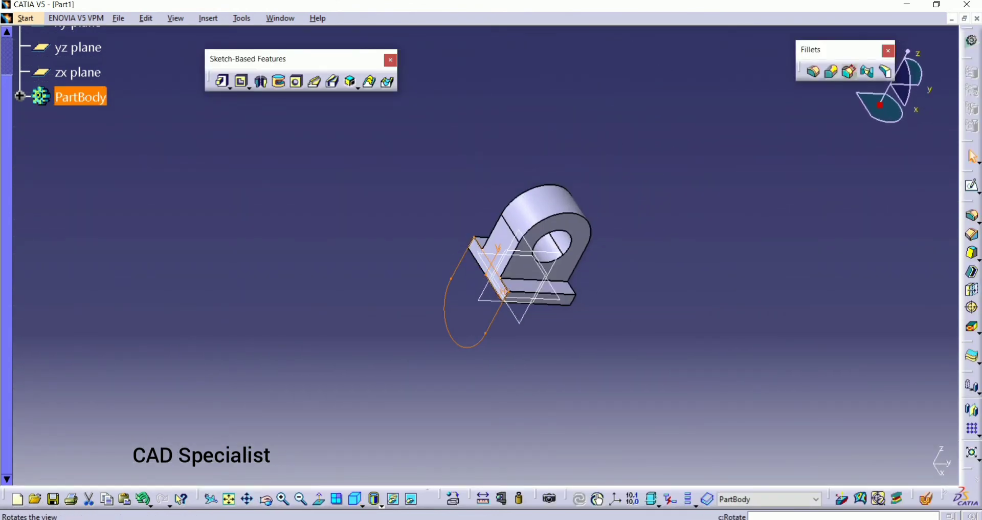
left_click(319, 499)
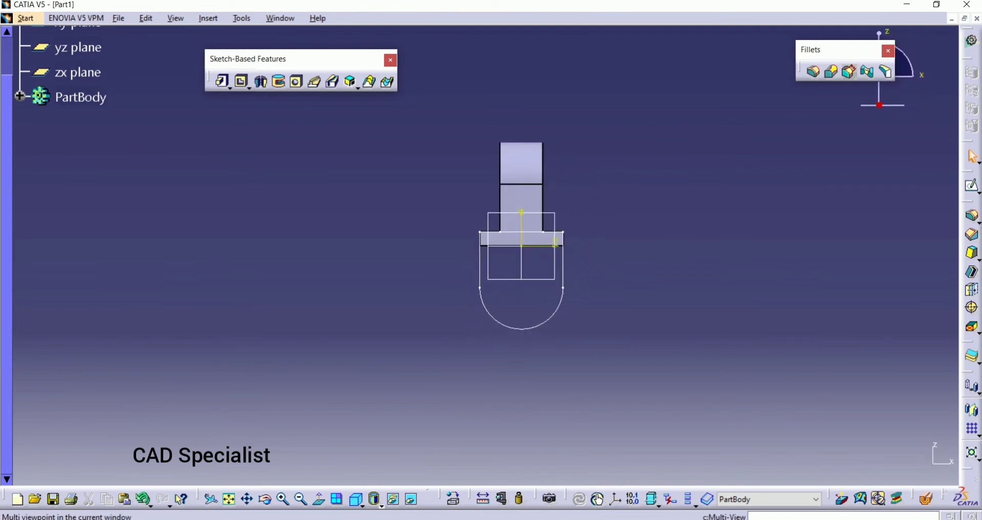
left_click(356, 499)
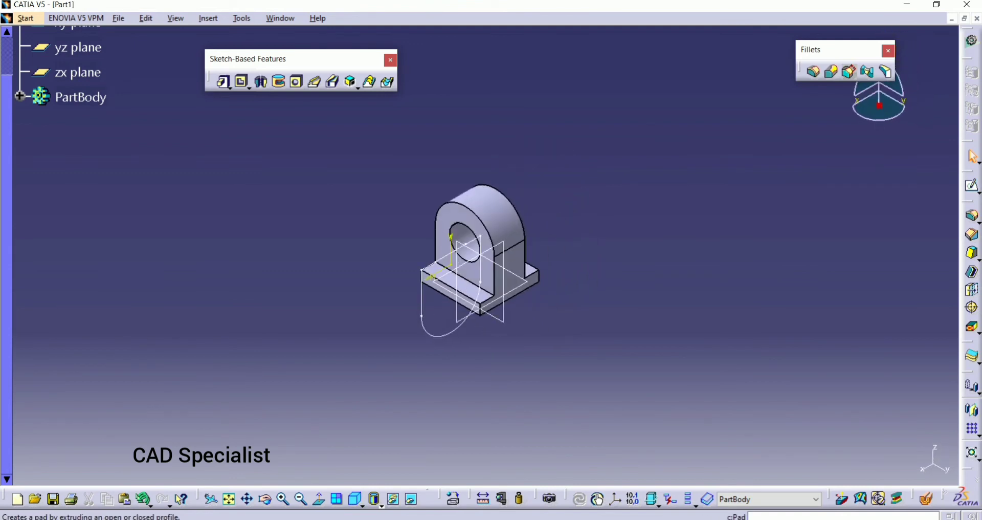
left_click(222, 81)
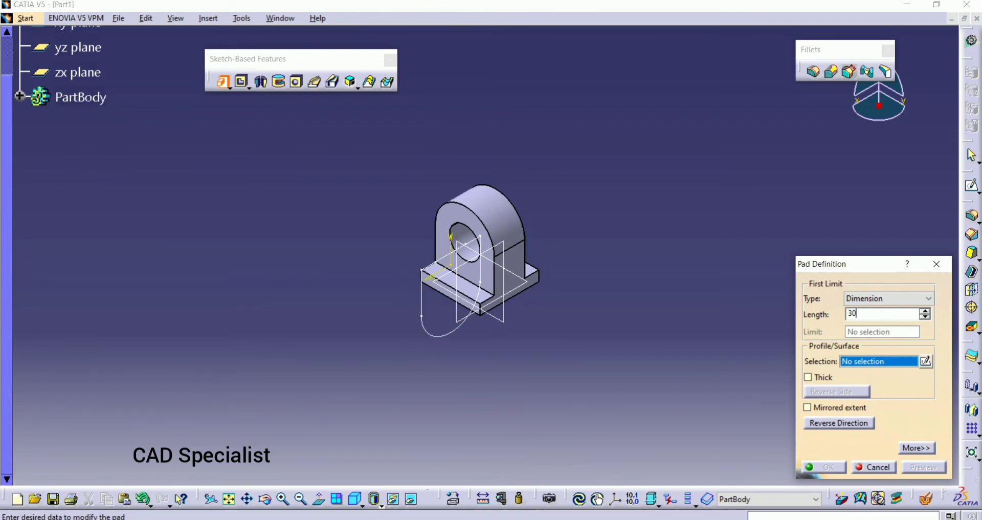
left_click(79, 96)
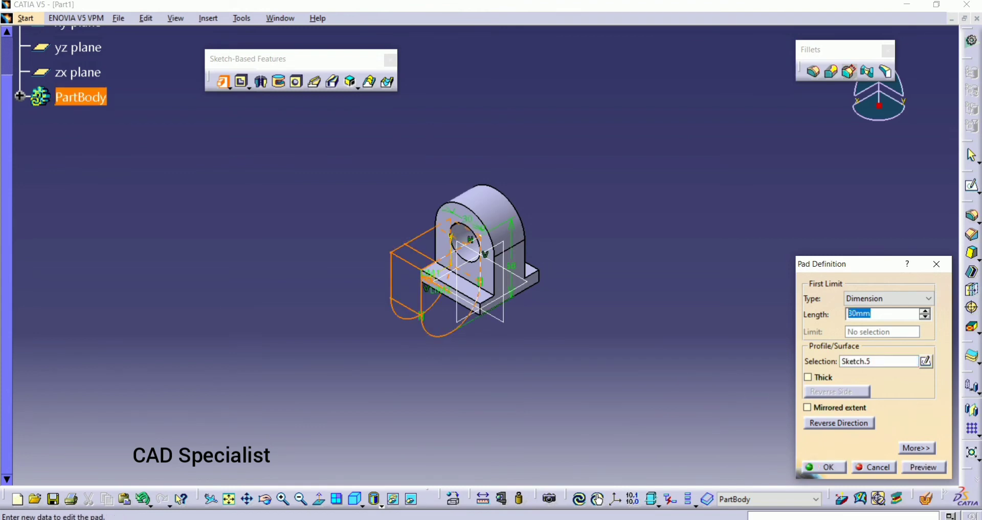
left_click(824, 467)
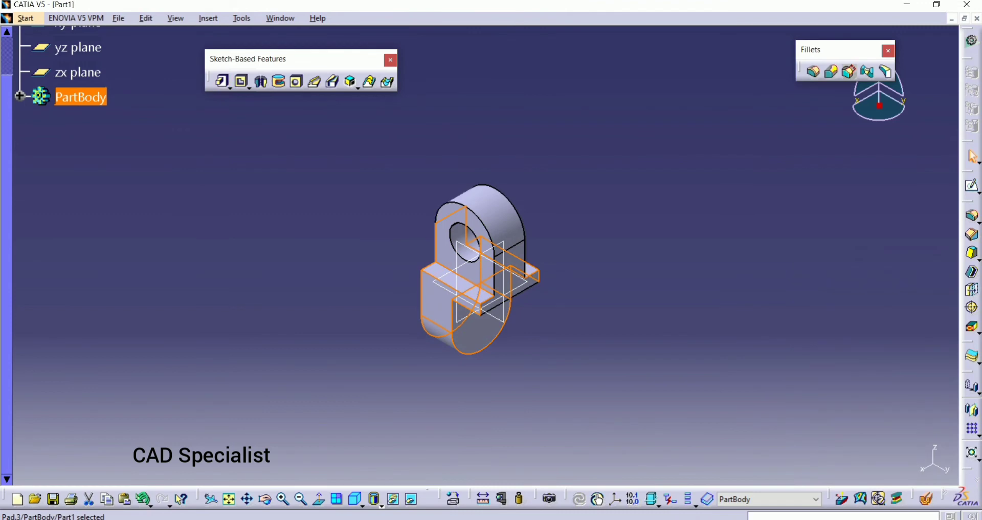
left_click(665, 475)
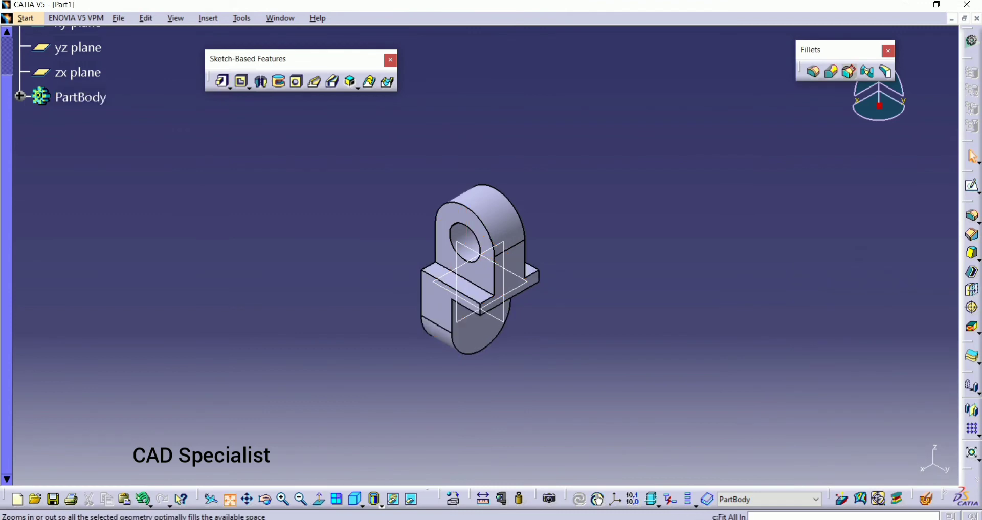
left_click(230, 499)
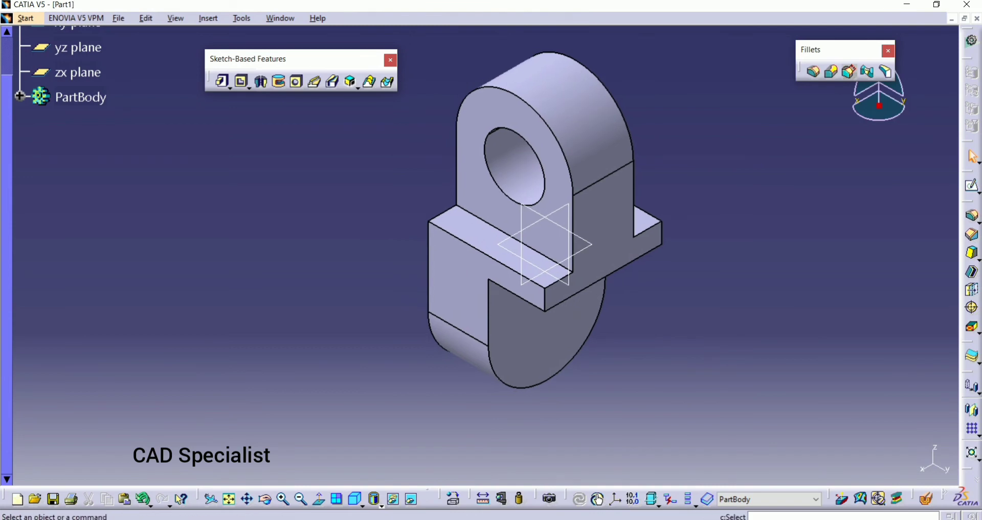
Start a hole on the lower lug face and dimension its centre 29 mm from the lug's side.
left_click(297, 82)
left_click(546, 326)
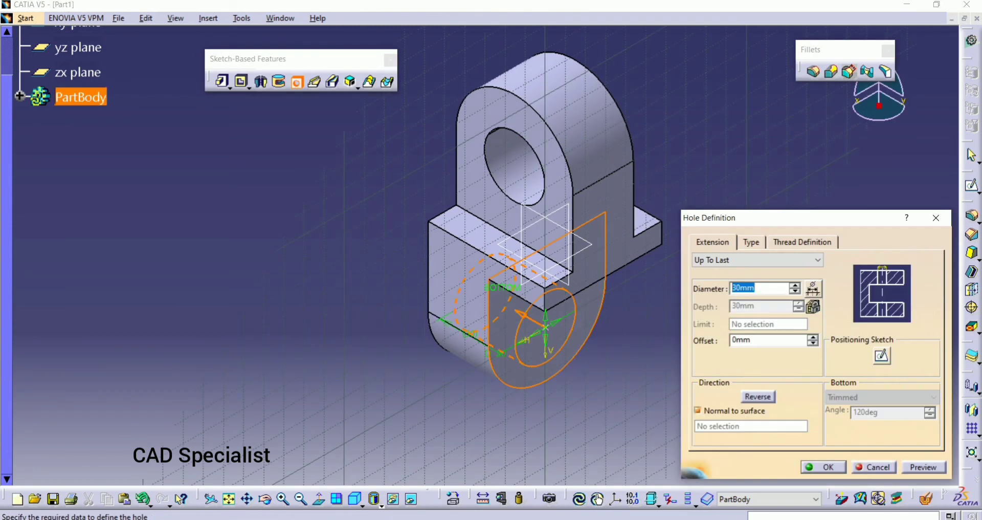
left_click(882, 355)
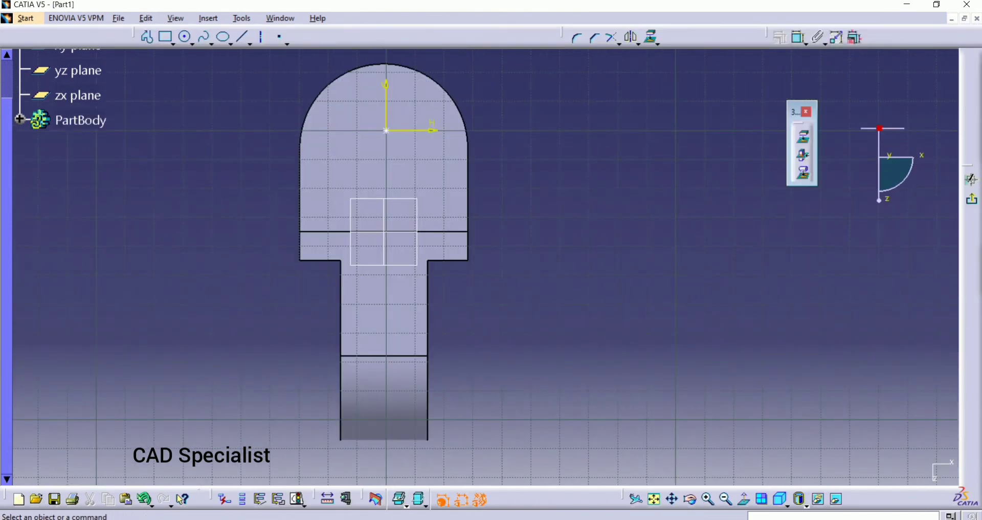
left_click(800, 37)
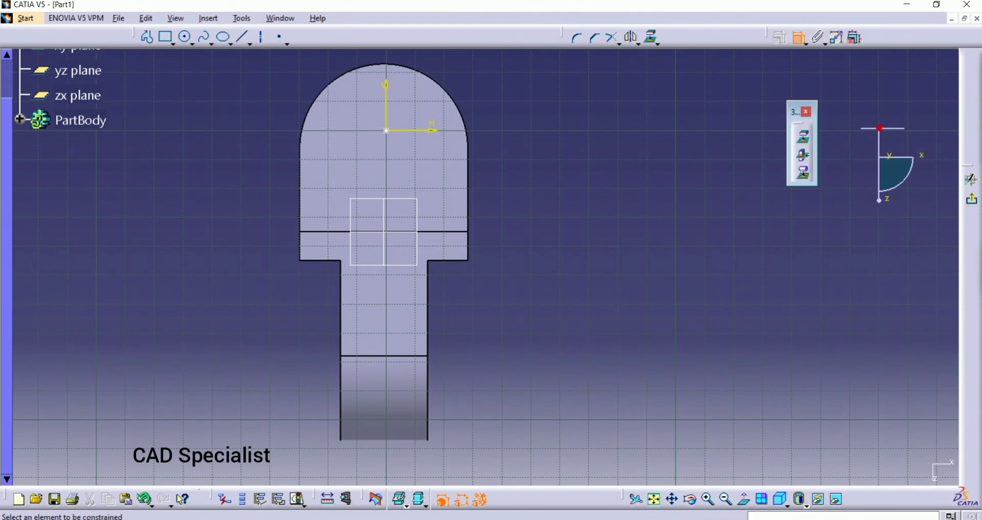
left_click(386, 130)
left_click(468, 148)
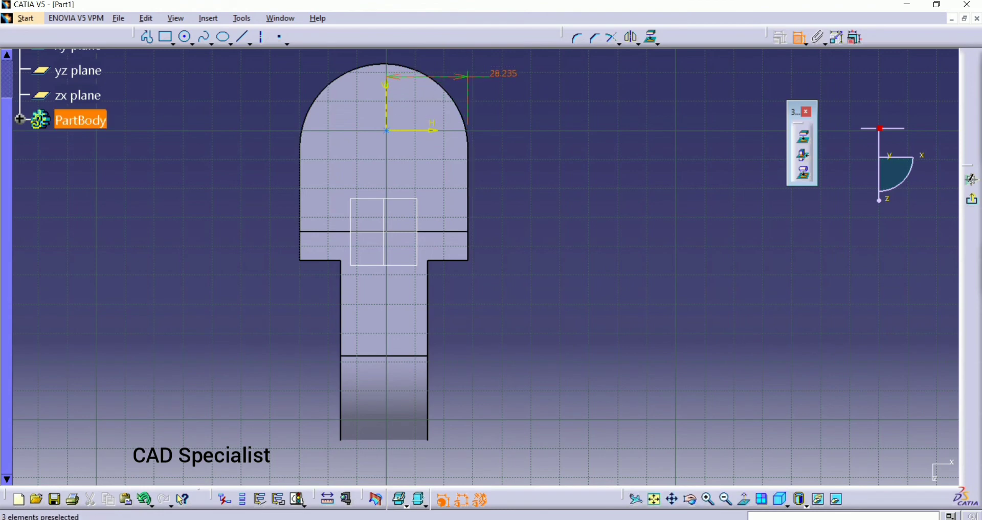
left_click(491, 77)
double_click(491, 77)
type("29")
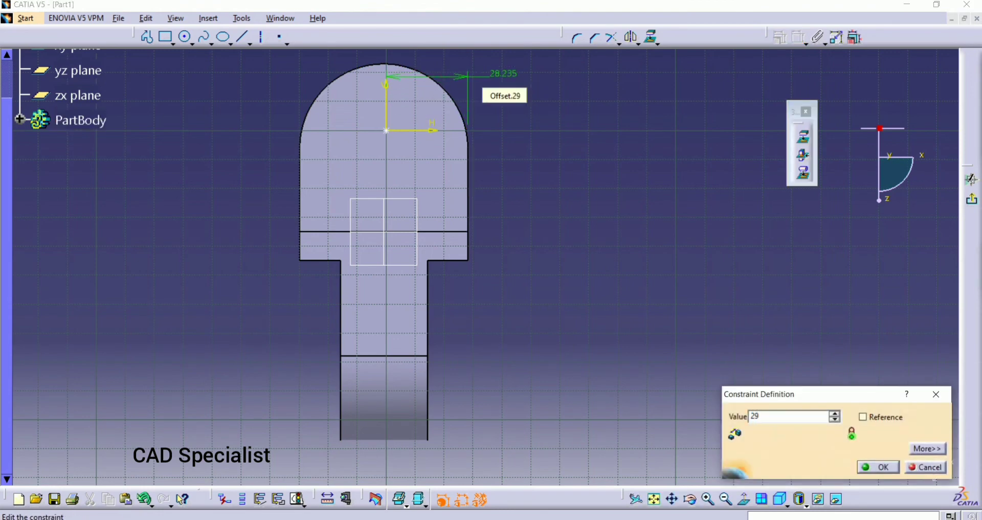
key("Return")
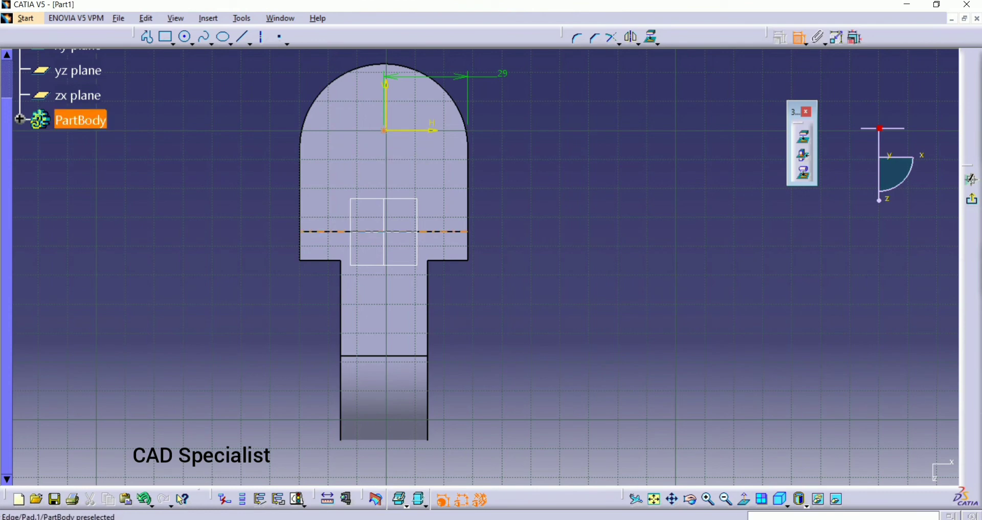
Dimension the hole centre 29 mm vertically from the base edge.
left_click(358, 232)
left_click(248, 191)
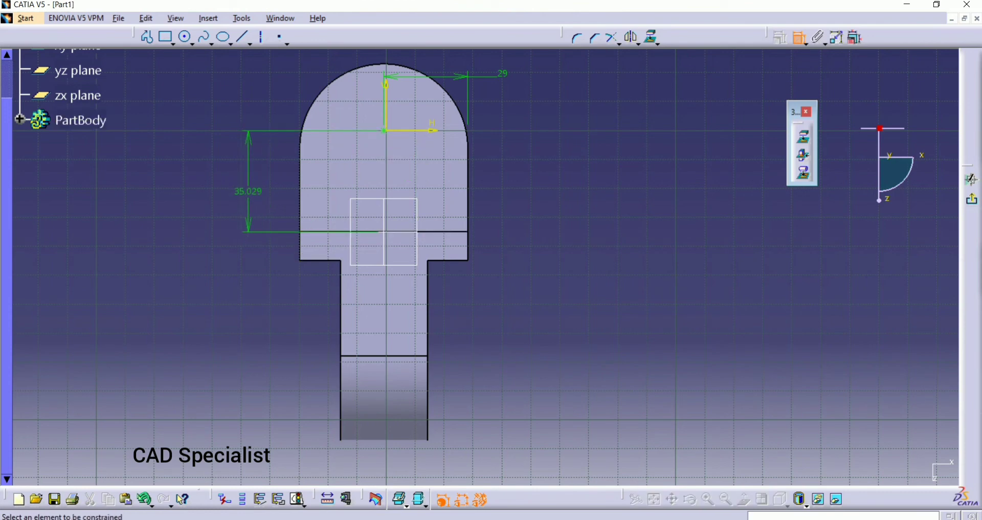
double_click(248, 207)
type("29")
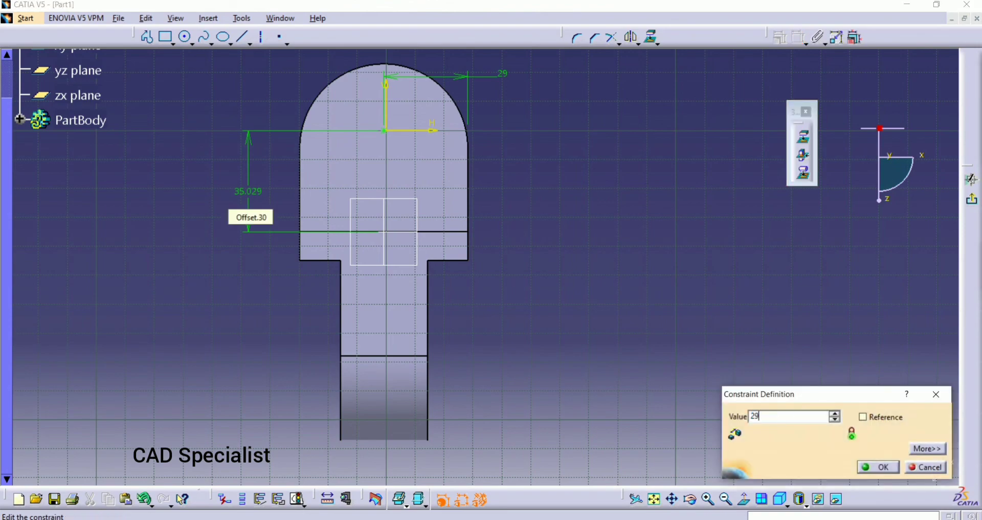
key("Return")
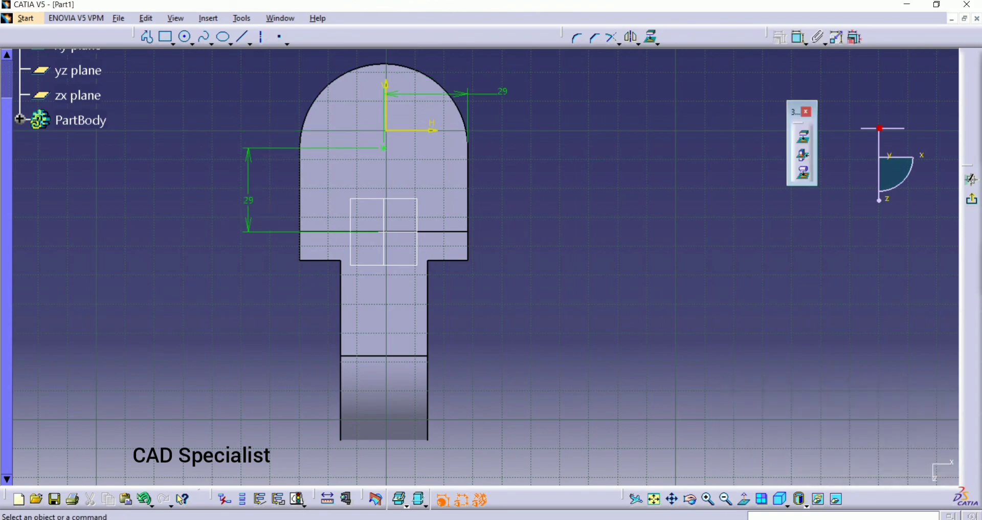
Confirm the 30 mm Up To Last hole through the lower lug and orbit to inspect both lugs.
left_click(972, 199)
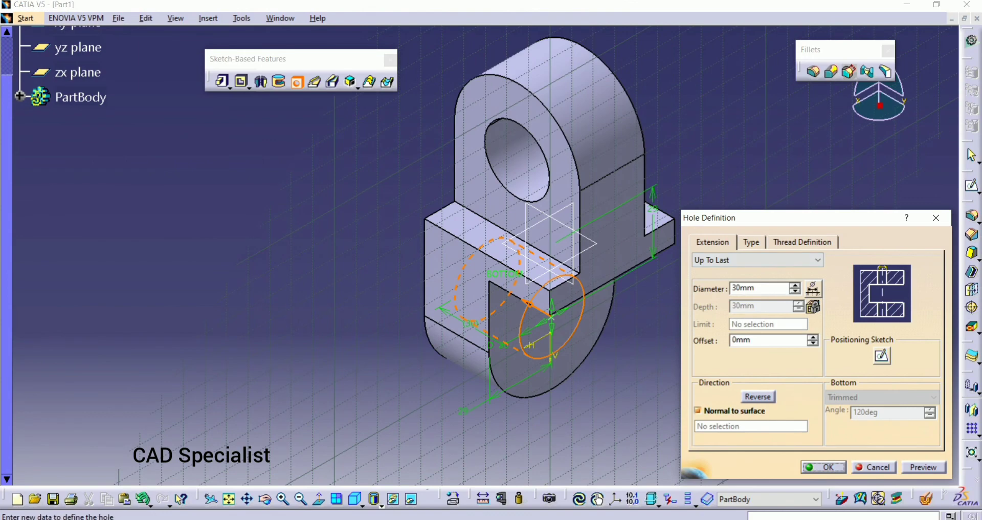
key("Return")
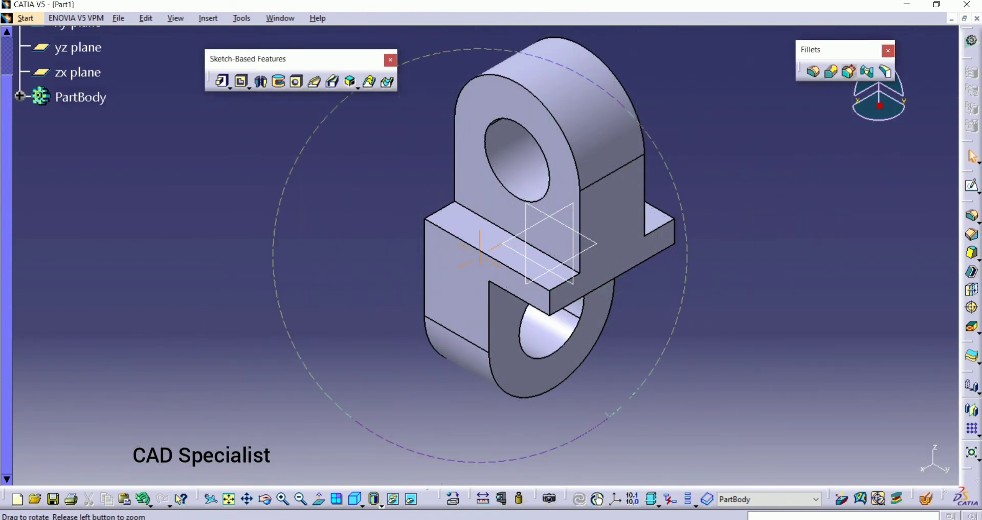
middle_click_drag(480, 250, 543, 358)
right_click(468, 101)
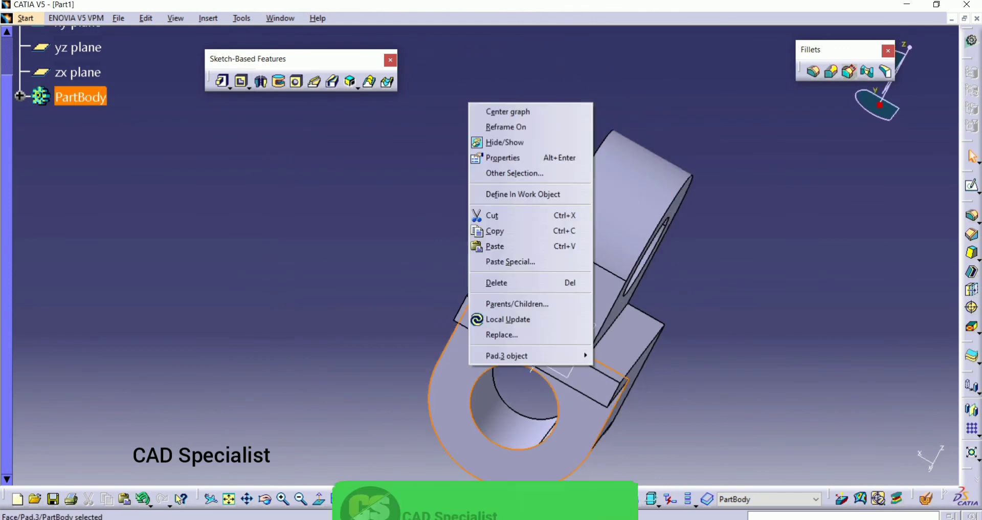
mouse_move(479, 251)
middle_mouse_down()
mouse_move(532, 307)
mouse_move(512, 266)
middle_mouse_up()
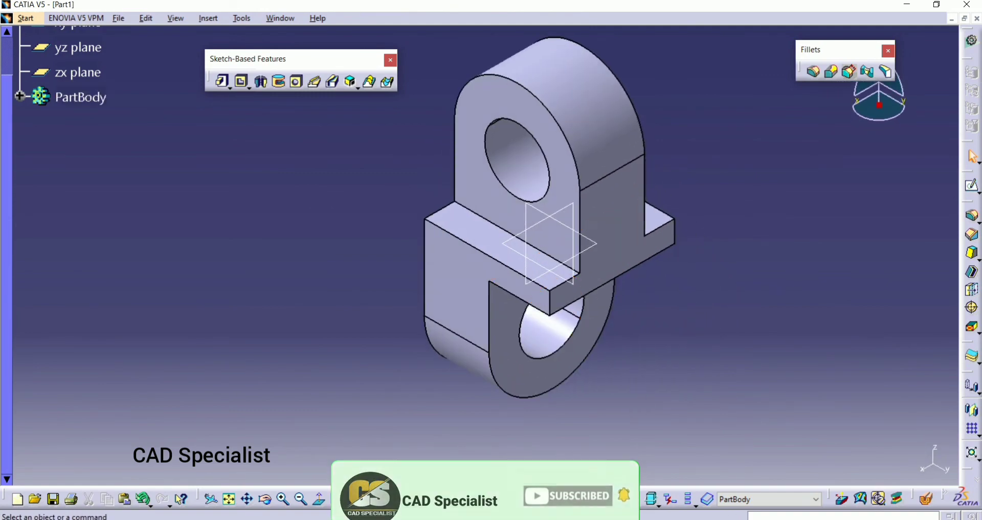